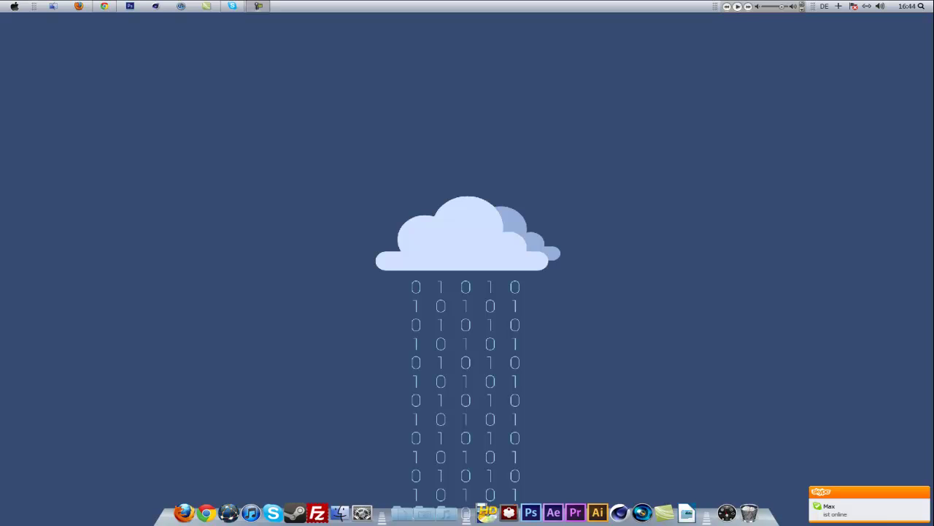
# - Look over the 9GAG front page and its sign-up page in the browser as button references
pyautogui.click(105, 6)
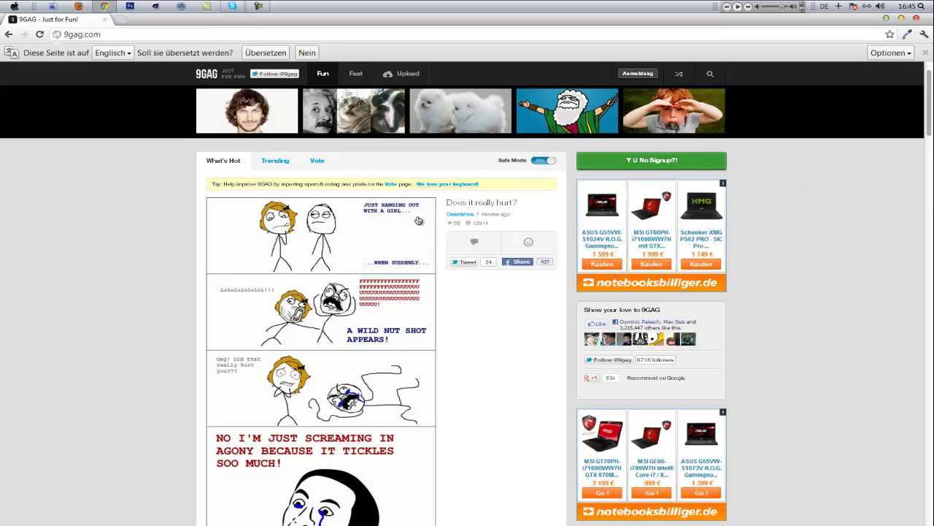
pyautogui.scroll(-3, 418, 221)
pyautogui.scroll(-3, 418, 220)
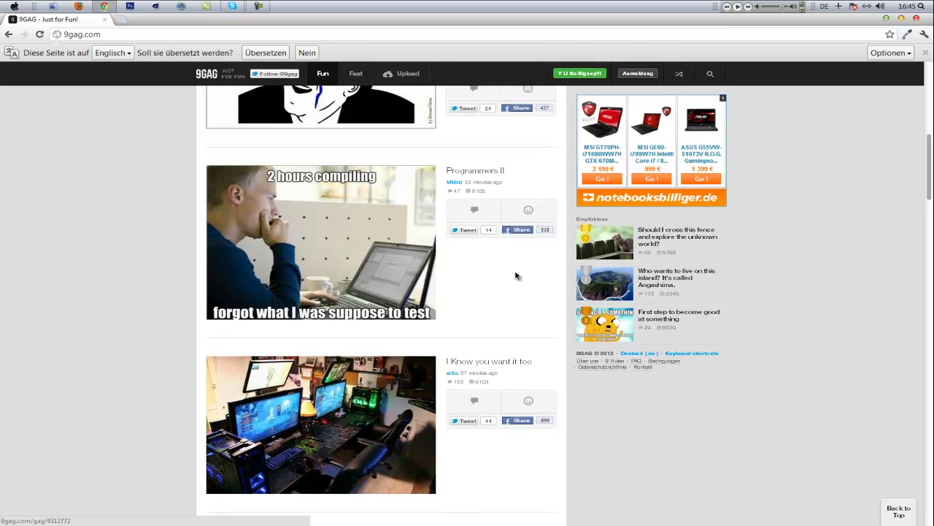
pyautogui.scroll(4, 798, 432)
pyautogui.scroll(2, 797, 432)
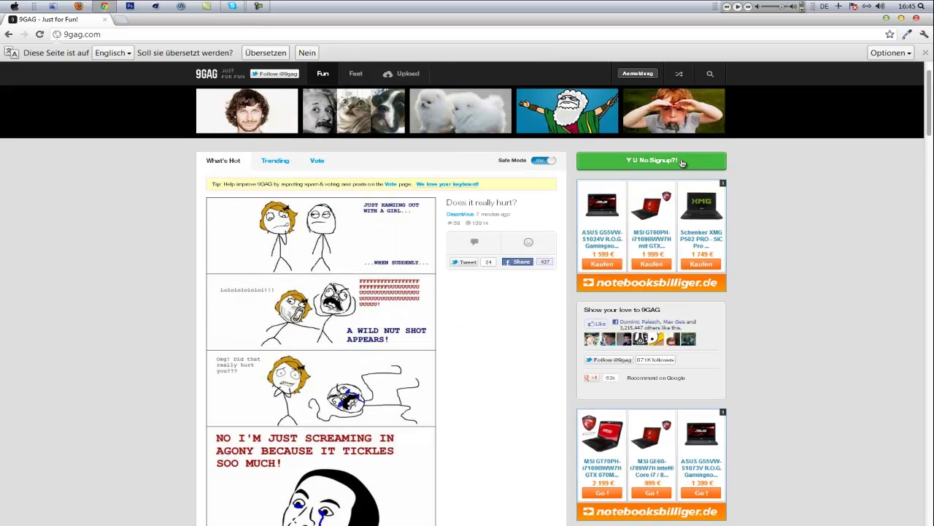
pyautogui.click(693, 161)
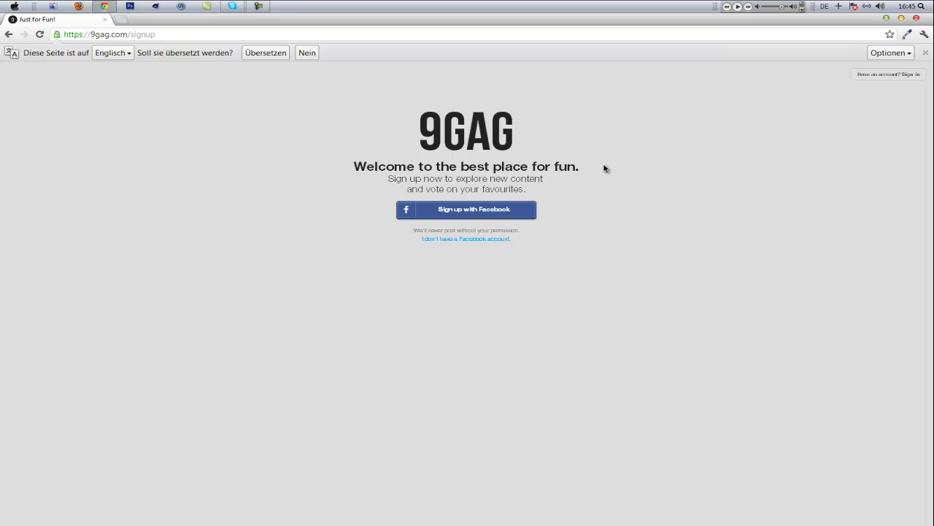
pyautogui.click(921, 19)
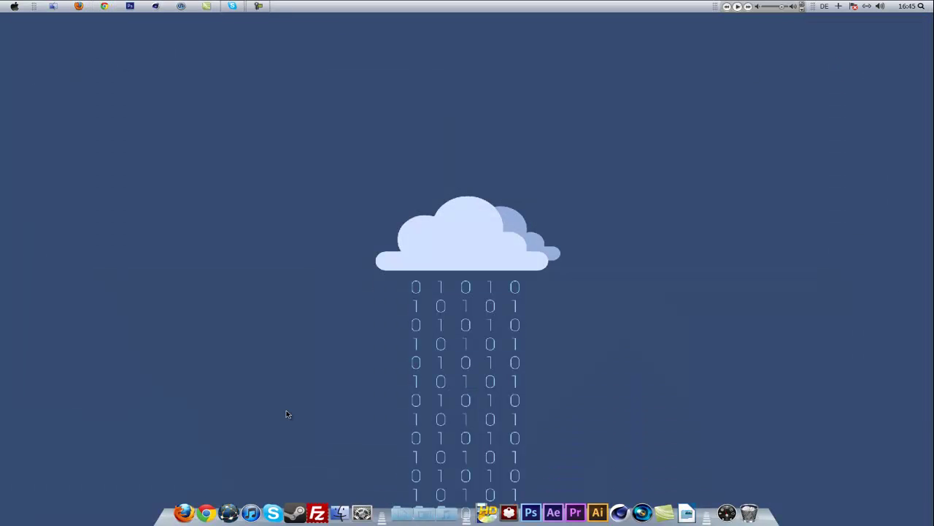
# - Switch to Photoshop and create a new 1280 × 710 pixel RGB document at 72 pixels per inch with a white background
pyautogui.click(531, 503)
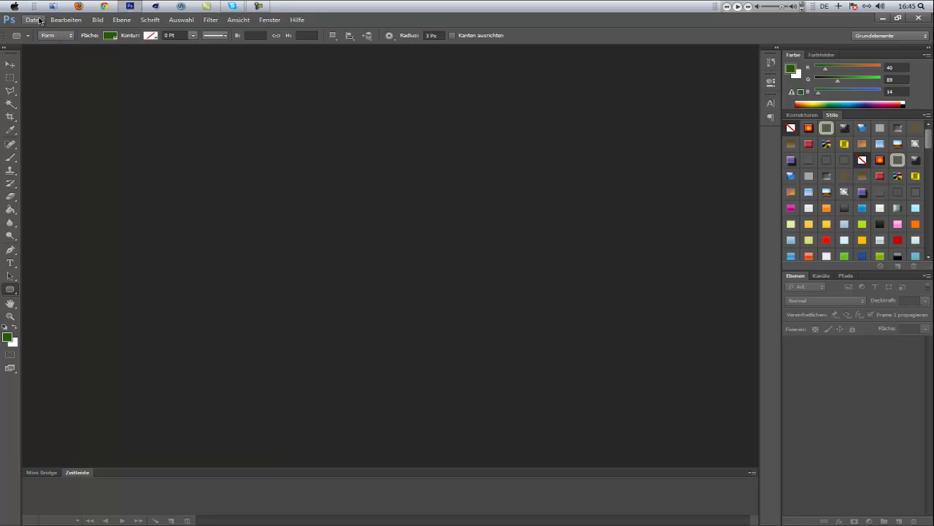
pyautogui.click(39, 19)
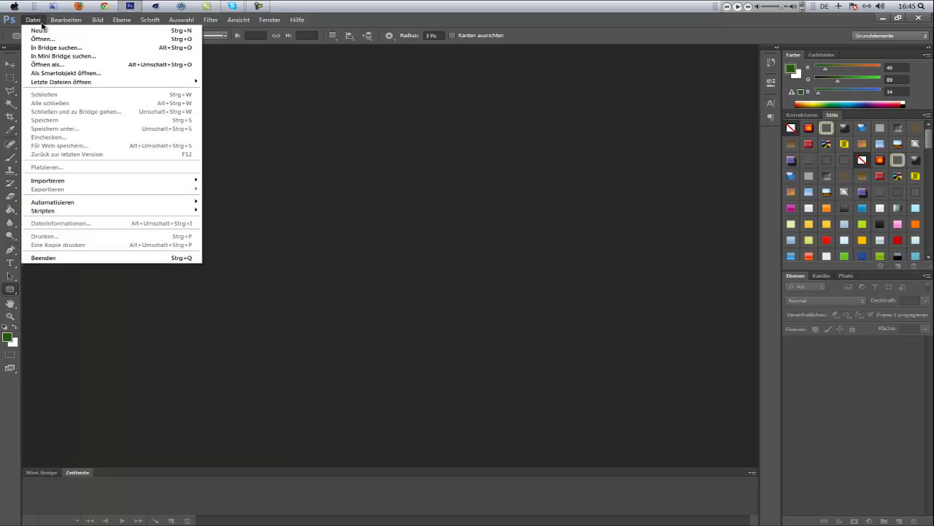
pyautogui.click(44, 28)
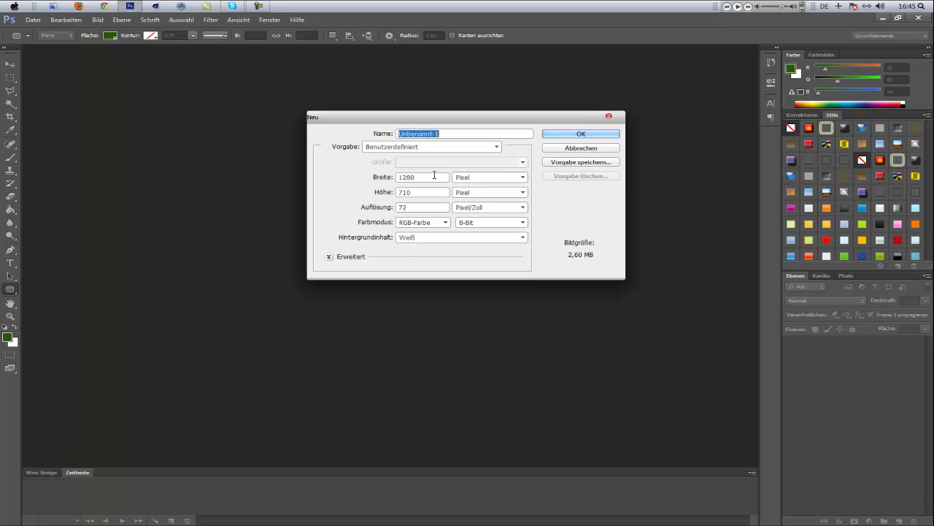
pyautogui.click(588, 134)
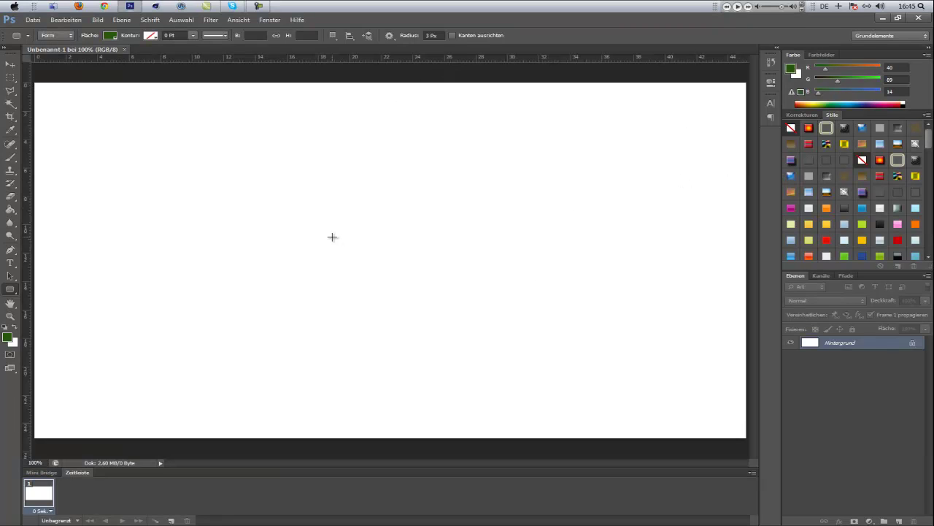
# - Convert the locked background into a normal layer named Ebene 0
pyautogui.rightClick(868, 343)
pyautogui.click(880, 347)
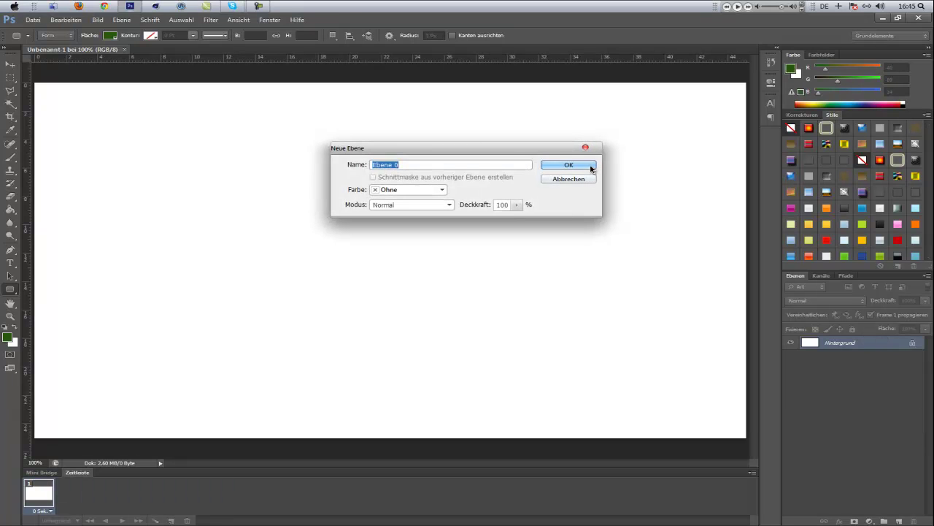
pyautogui.click(591, 168)
# - Fill the Ebene 0 layer with light grey c3c3c3 using the Paint Bucket tool
pyautogui.click(791, 70)
pyautogui.click(537, 407)
pyautogui.moveTo(537, 407); pyautogui.dragTo(504, 388)
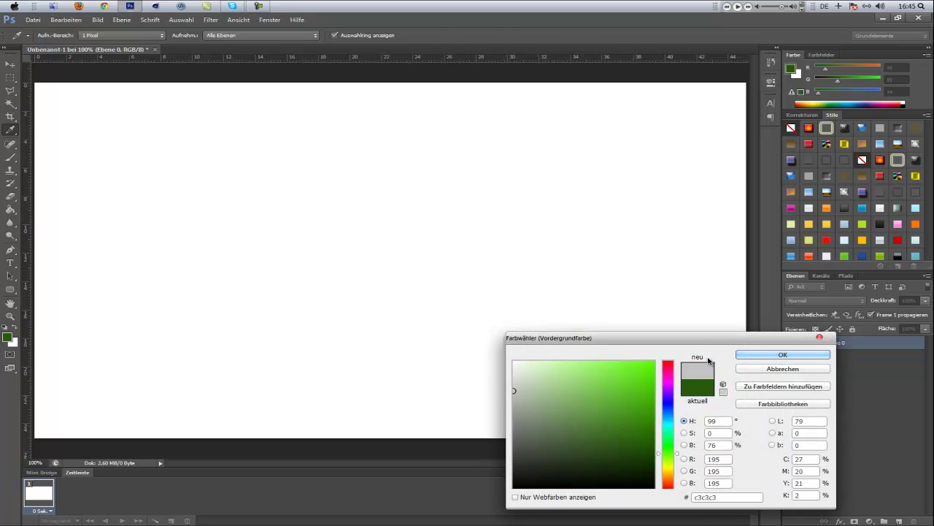
pyautogui.click(803, 355)
pyautogui.hotkey('shift', 'g')
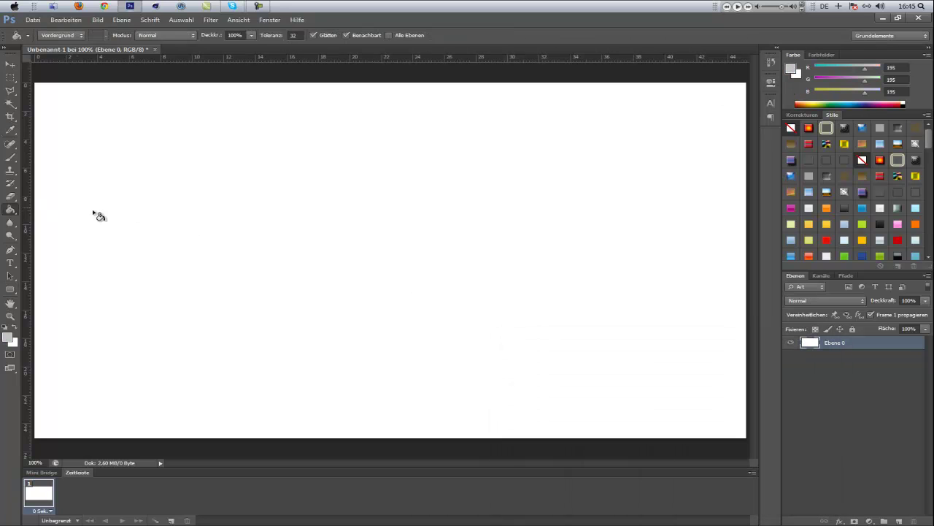
pyautogui.click(95, 213)
pyautogui.click(852, 400)
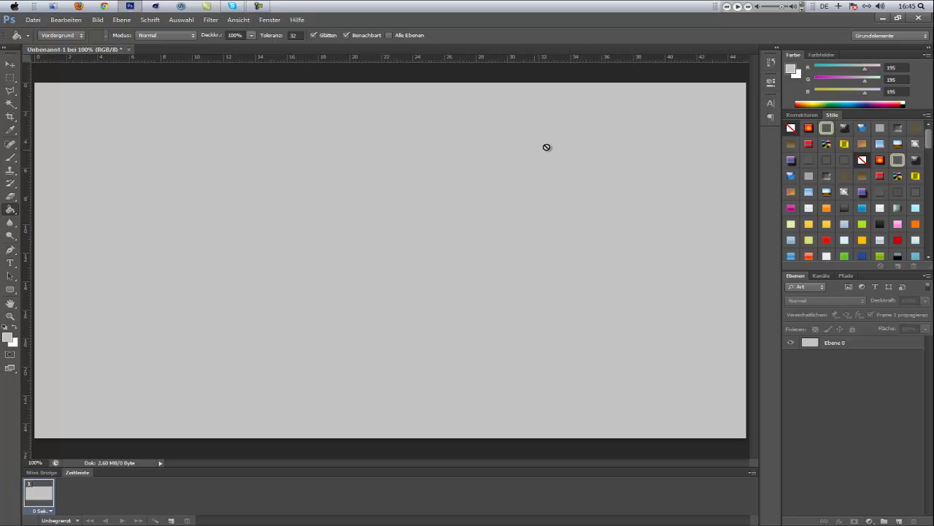
# - Draw a rounded rectangle about 248 × 41 px with a 3 px radius and blue 278dc8 fill in the canvas's upper left area
pyautogui.click(19, 293)
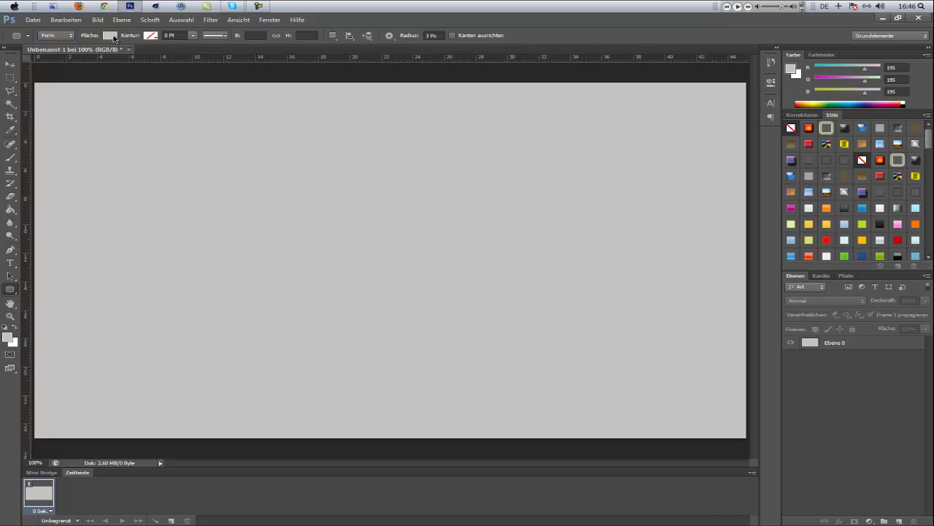
pyautogui.click(109, 36)
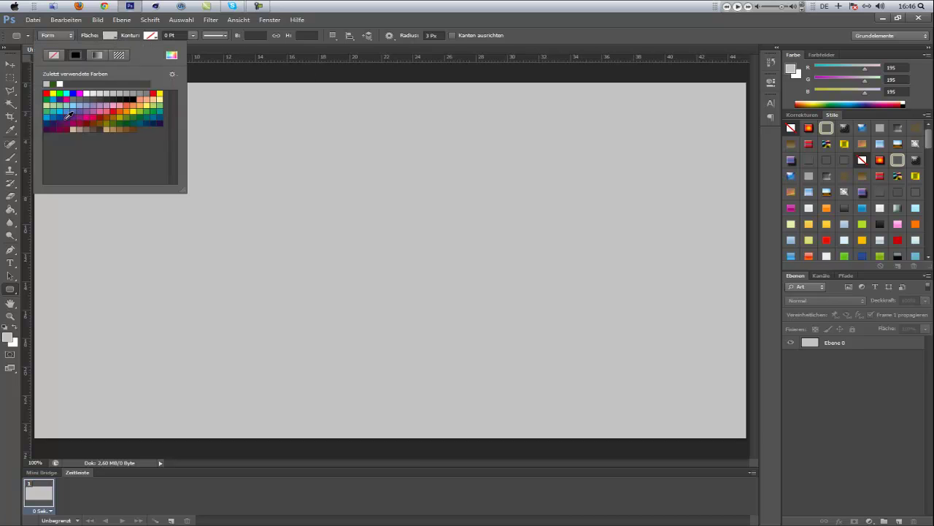
pyautogui.click(791, 68)
pyautogui.moveTo(669, 453); pyautogui.dragTo(669, 427)
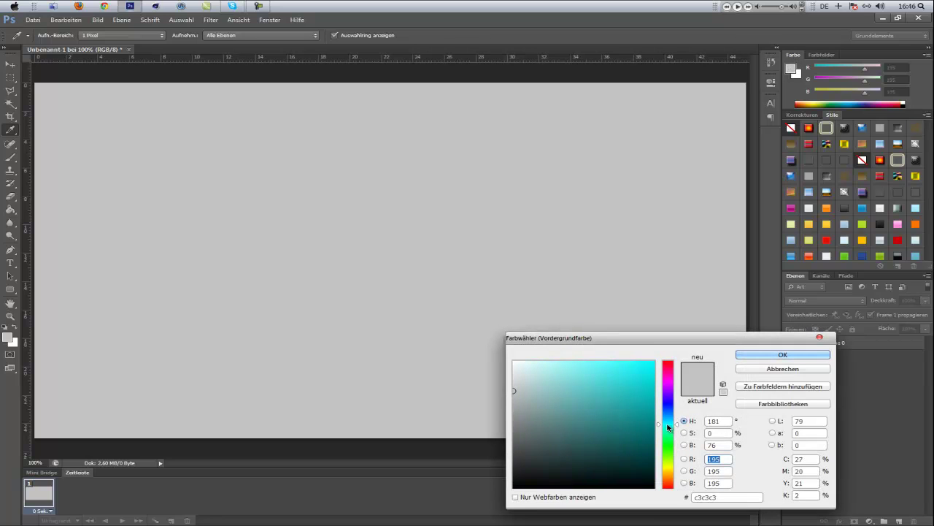
pyautogui.moveTo(667, 427); pyautogui.dragTo(668, 419)
pyautogui.click(626, 377)
pyautogui.moveTo(625, 377); pyautogui.dragTo(627, 388)
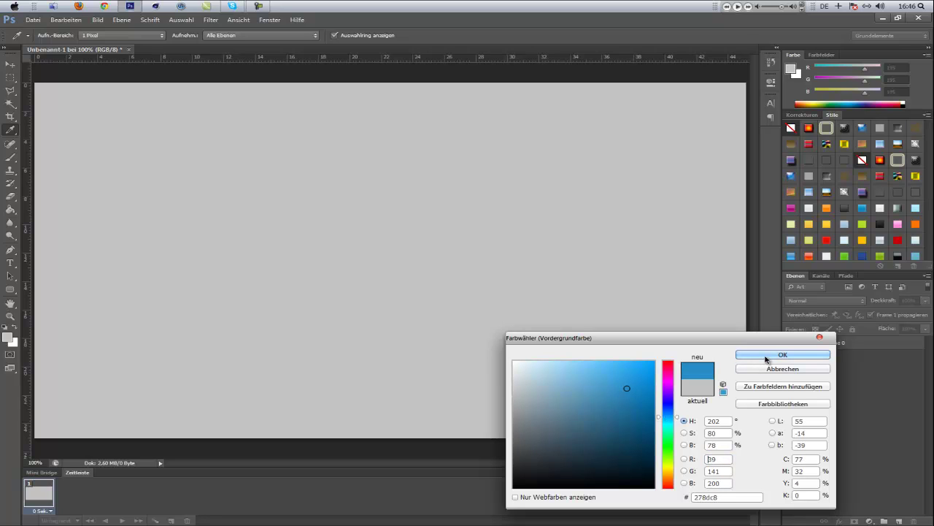
pyautogui.click(766, 357)
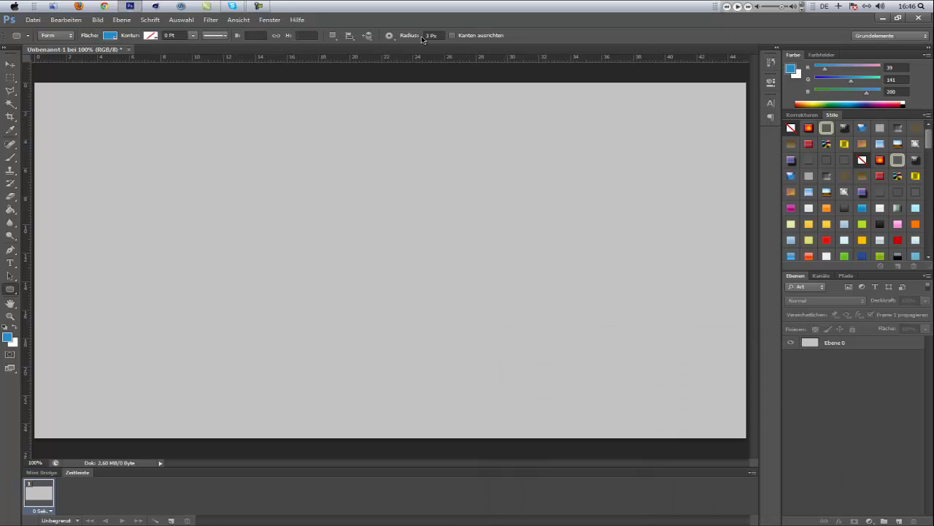
pyautogui.moveTo(134, 127); pyautogui.dragTo(271, 146)
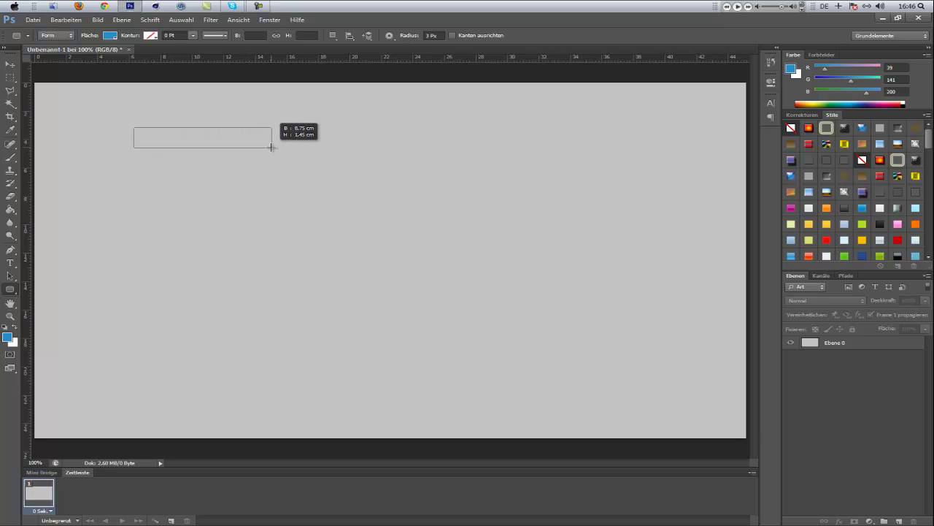
pyautogui.moveTo(270, 147); pyautogui.dragTo(271, 146)
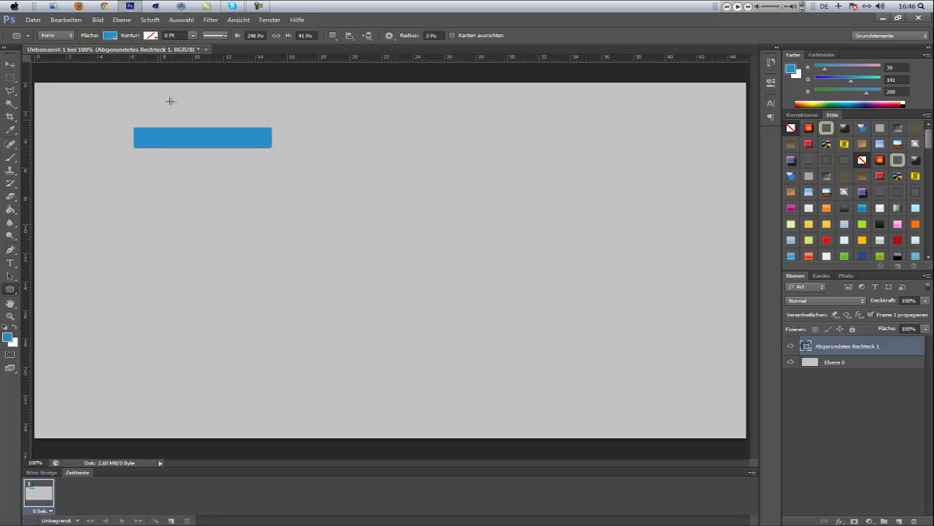
pyautogui.click(153, 36)
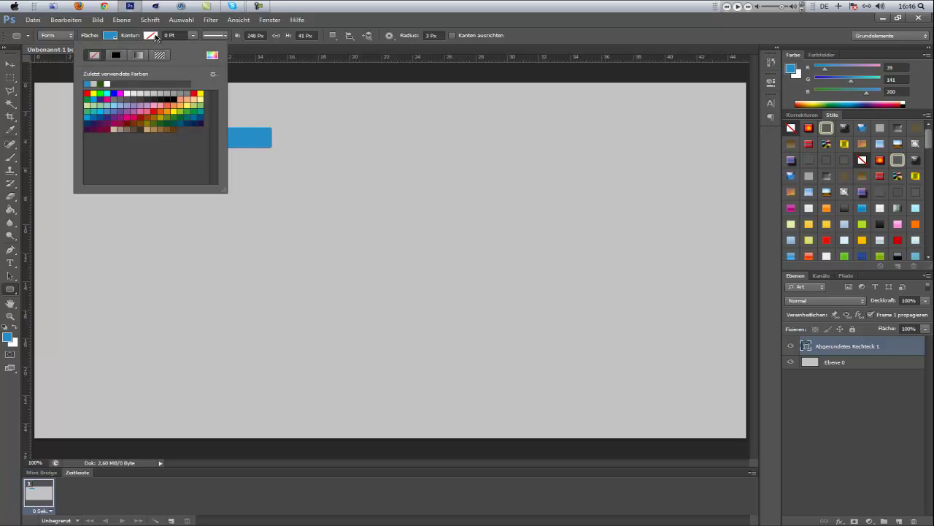
pyautogui.click(487, 35)
# - Load the rounded rectangle's outline as a selection and add a new layer directly beneath the shape layer
pyautogui.scroll(5, 197, 136)
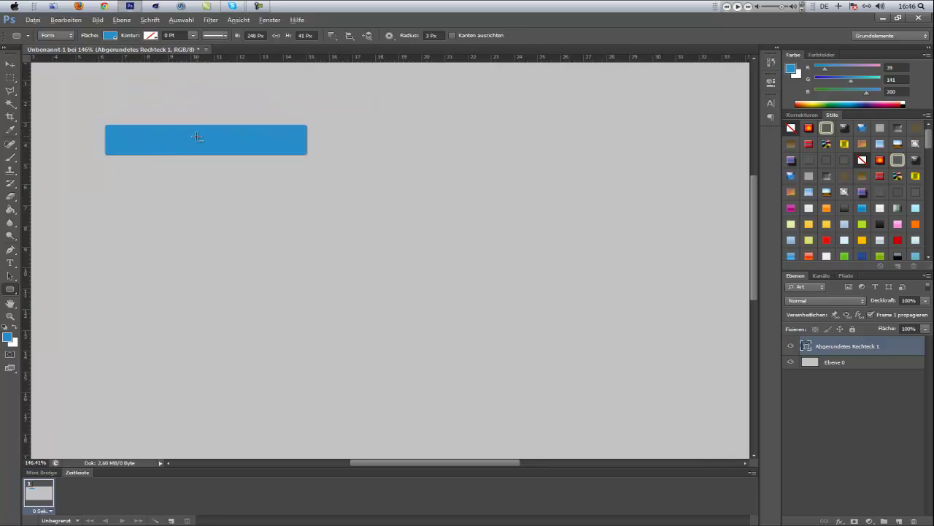
pyautogui.scroll(-3, 195, 142)
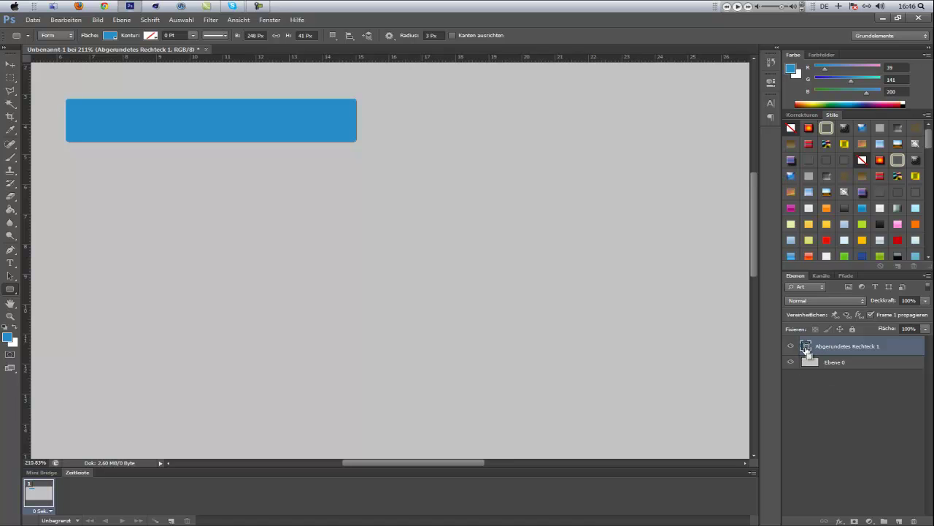
pyautogui.keyDown('ctrl'); pyautogui.click(806, 349); pyautogui.keyUp('ctrl')
pyautogui.click(900, 521)
pyautogui.moveTo(868, 342); pyautogui.dragTo(870, 372)
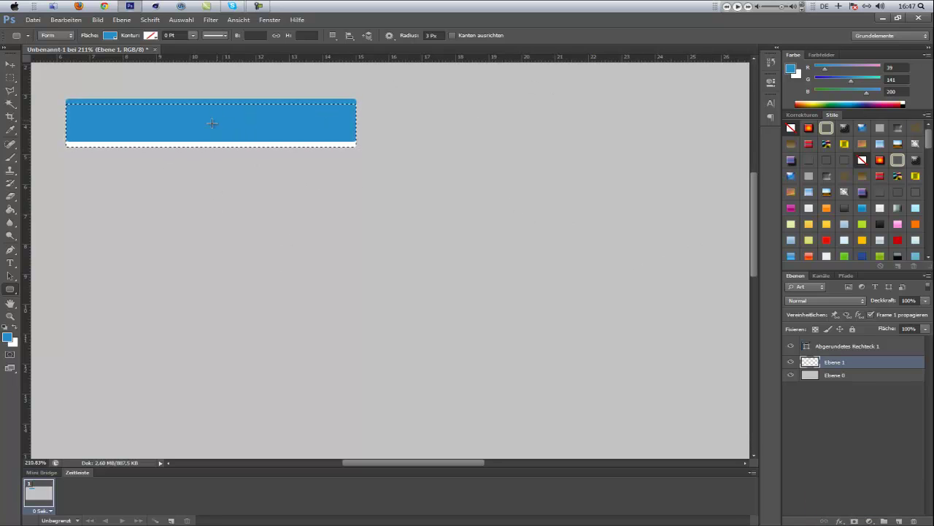
# - Fill the downward-shifted selection on Ebene 1 with dark blue 144f70 as the button's lower edge, and deselect
pyautogui.click(794, 71)
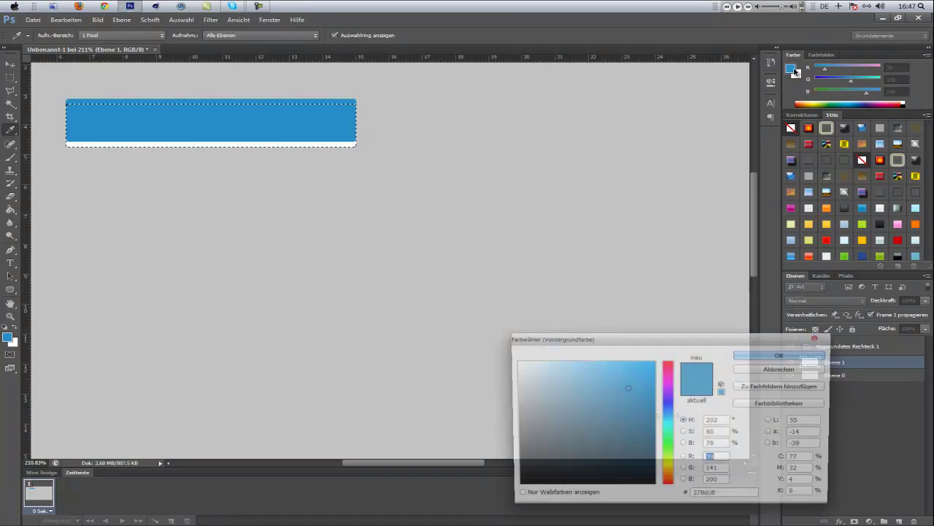
pyautogui.moveTo(627, 391); pyautogui.dragTo(630, 432)
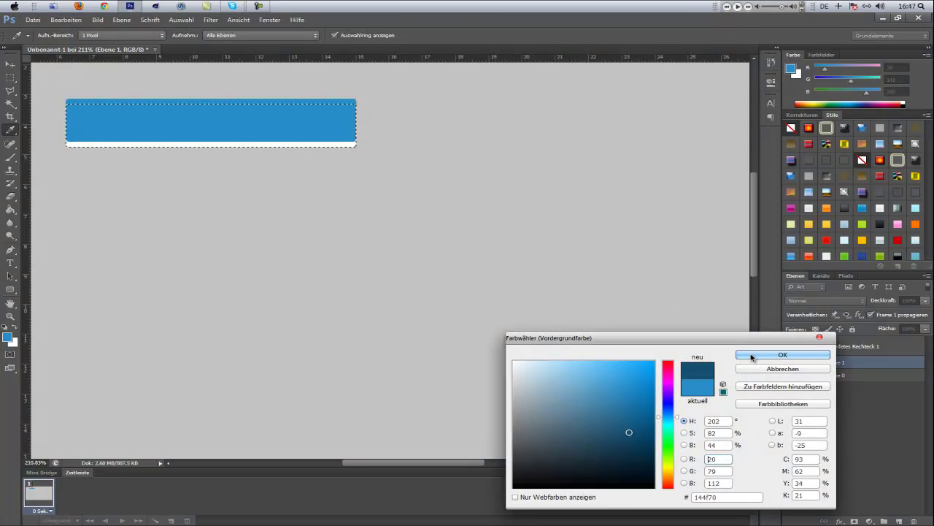
pyautogui.click(752, 355)
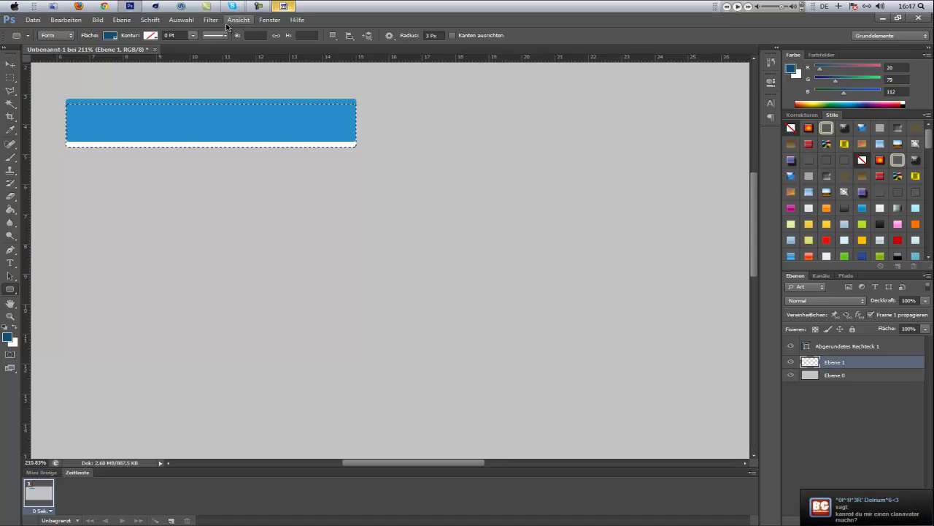
pyautogui.click(13, 211)
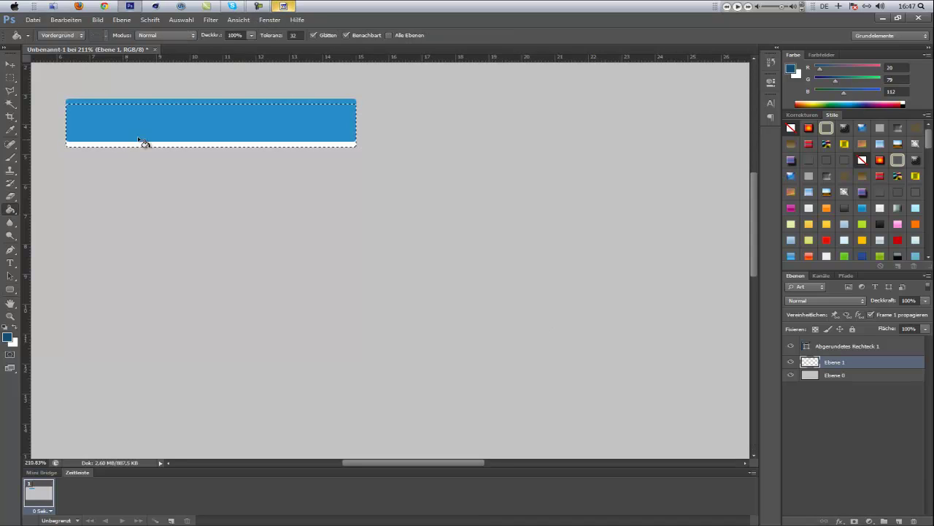
pyautogui.click(155, 145)
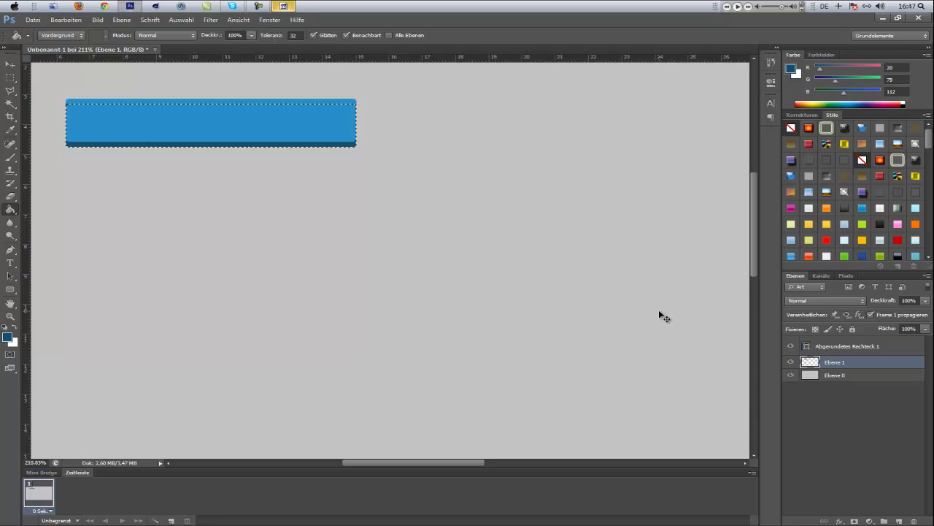
pyautogui.hotkey('ctrl', 'd')
pyautogui.keyDown('alt'); pyautogui.scroll(1, 175, 175); pyautogui.keyUp('alt')
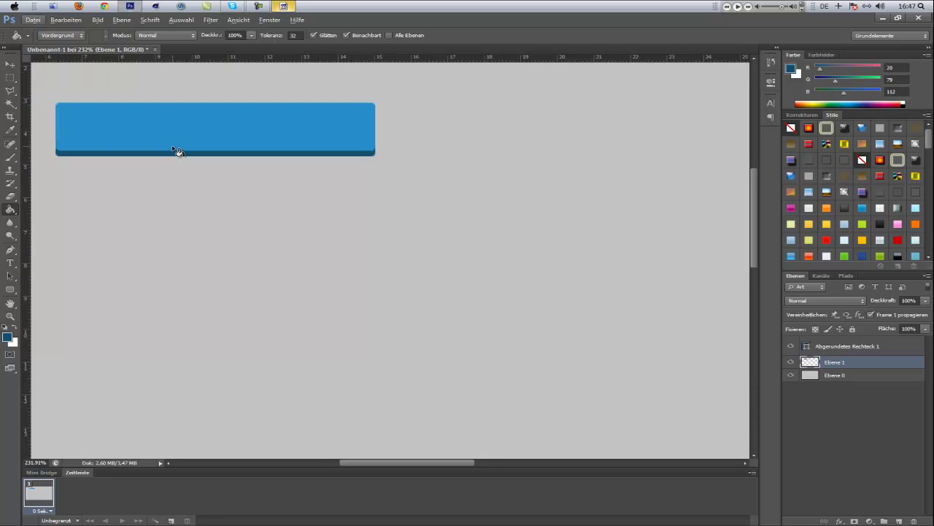
pyautogui.scroll(-5, 178, 151)
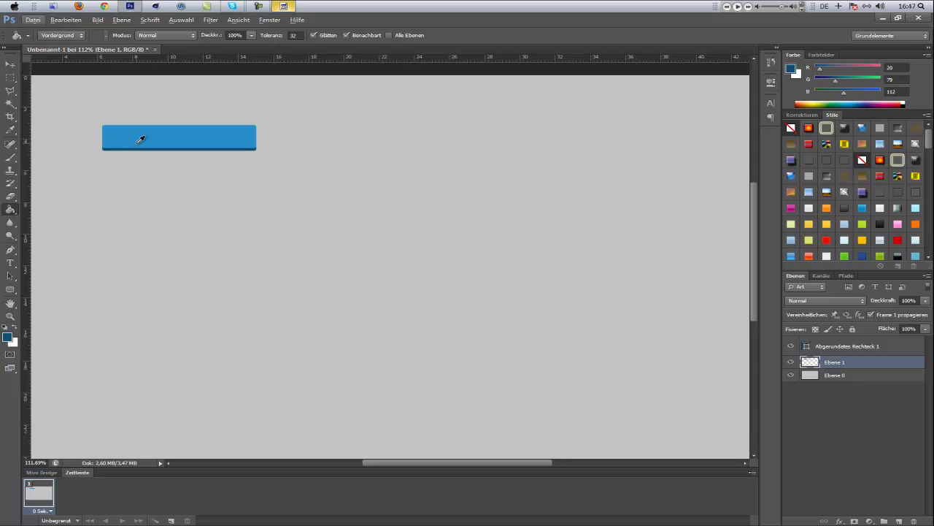
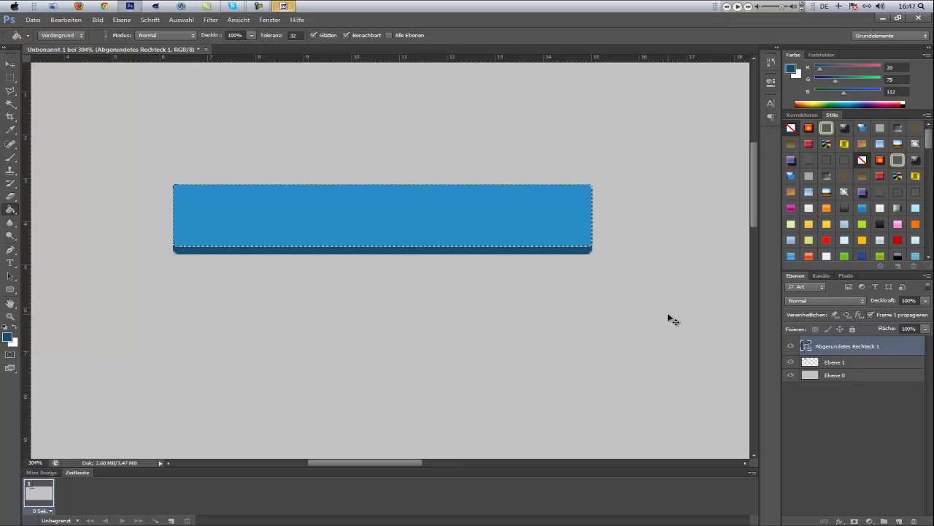
# - Stroke the button selection on a new top layer with a 1 px white contour positioned inside, and deselect
pyautogui.click(899, 520)
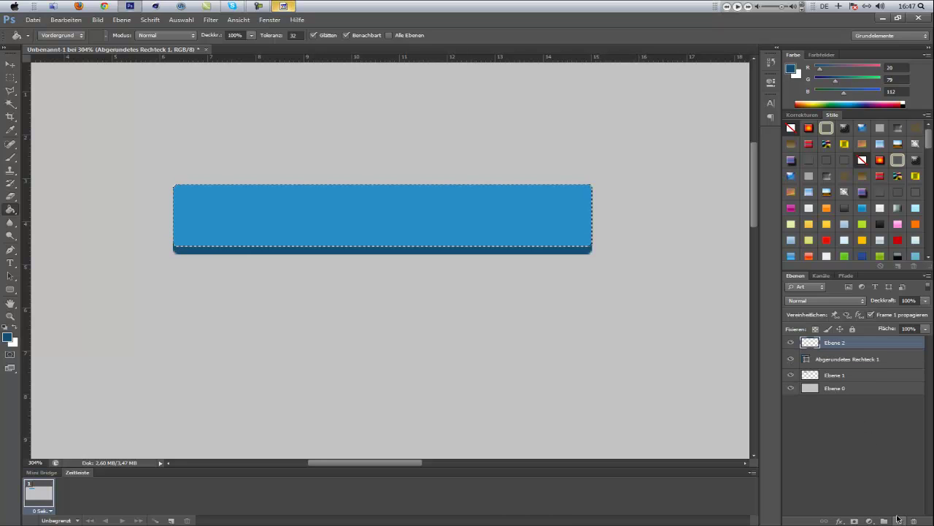
pyautogui.rightClick(548, 233)
pyautogui.click(15, 76)
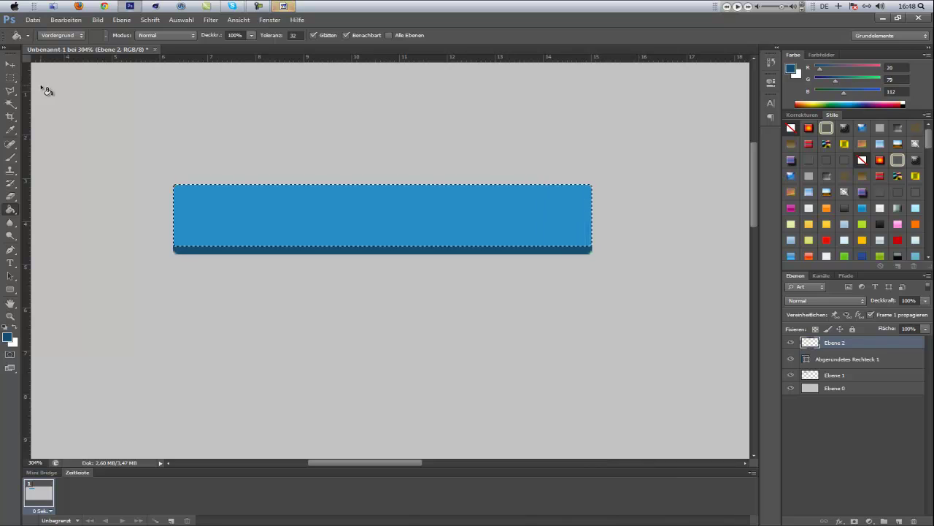
pyautogui.click(10, 77)
pyautogui.rightClick(397, 237)
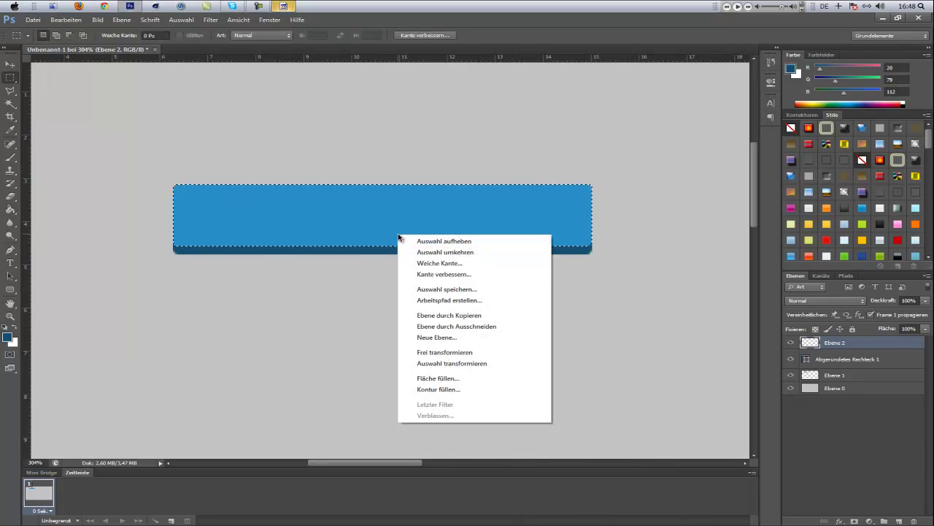
pyautogui.click(462, 394)
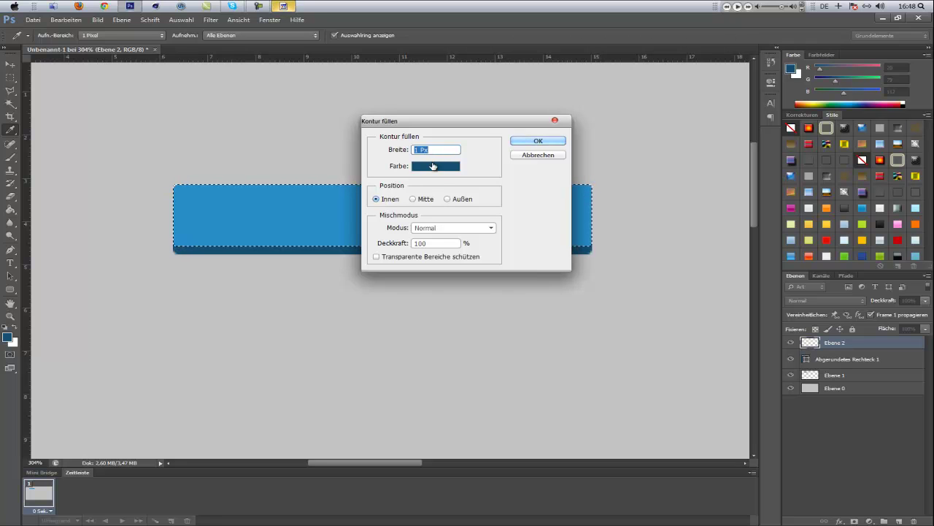
pyautogui.click(435, 167)
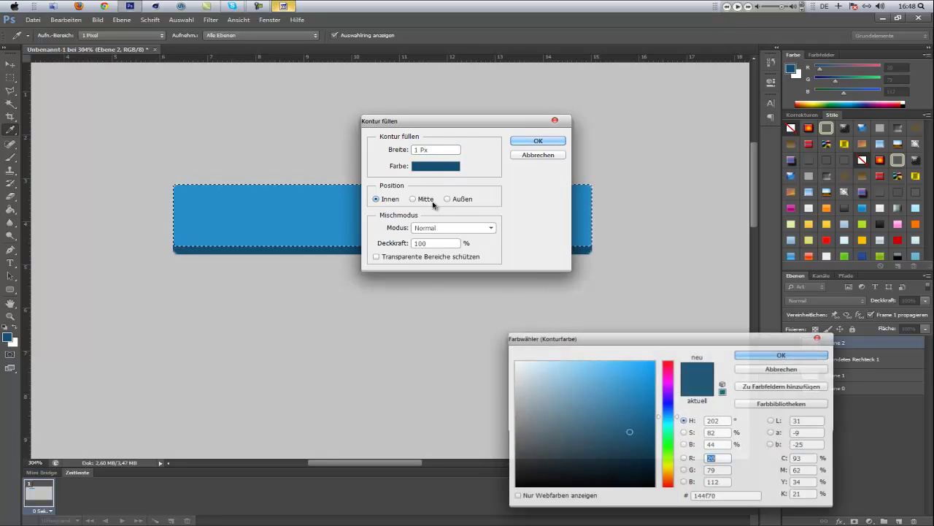
pyautogui.click(752, 356)
pyautogui.click(537, 141)
pyautogui.press('m')
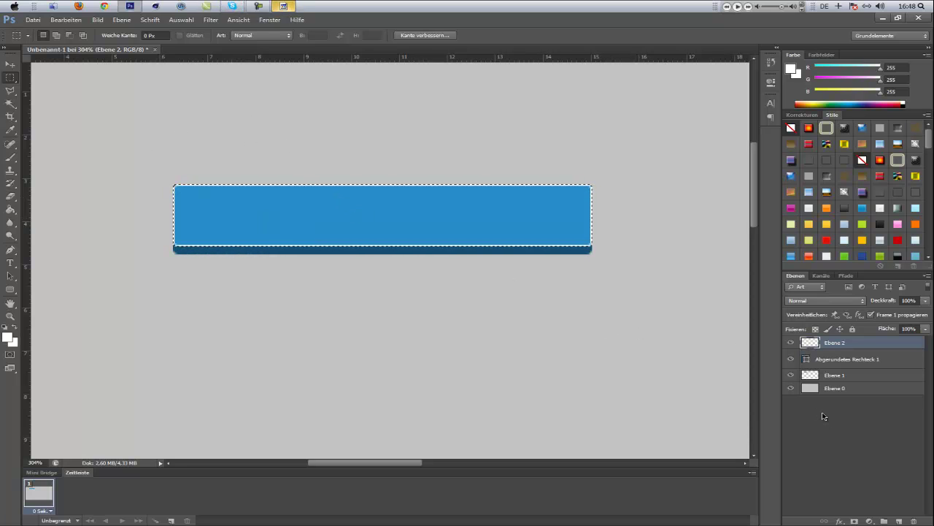
pyautogui.hotkey('ctrl', 'd')
# - Erase the white contour along the button's bottom edge and the lower parts of both sides on Ebene 2
pyautogui.click(15, 195)
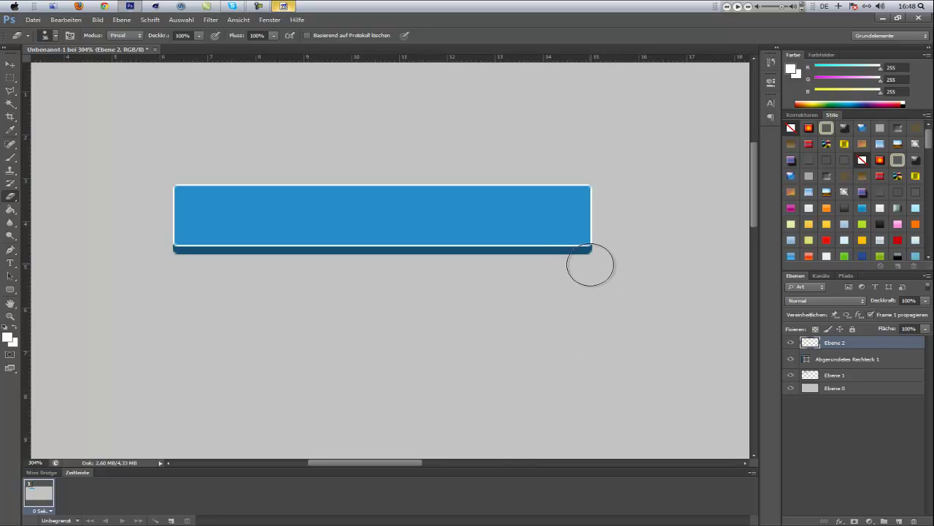
pyautogui.moveTo(591, 247); pyautogui.dragTo(590, 211)
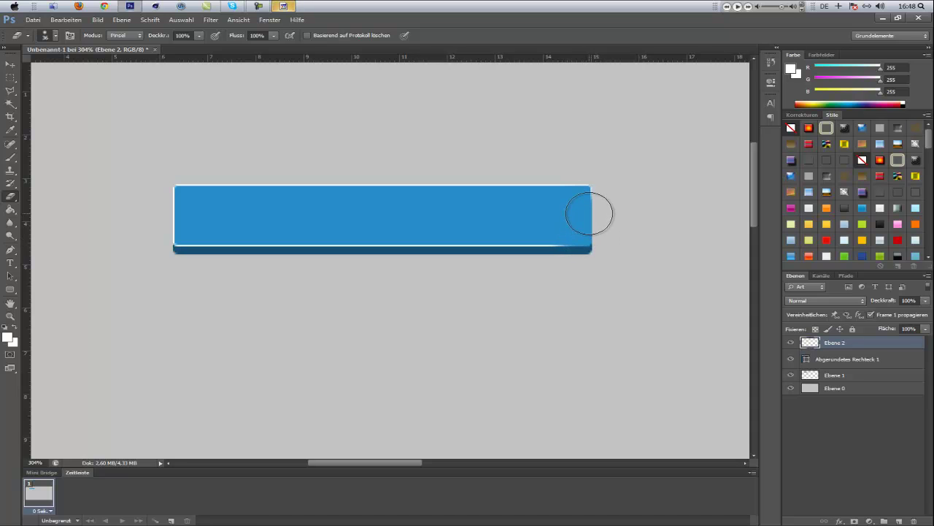
pyautogui.moveTo(552, 246)
pyautogui.mouseDown()
pyautogui.moveTo(301, 257)
pyautogui.moveTo(354, 246)
pyautogui.moveTo(566, 244)
pyautogui.moveTo(220, 255)
pyautogui.moveTo(175, 250)
pyautogui.moveTo(172, 219)
pyautogui.mouseUp()
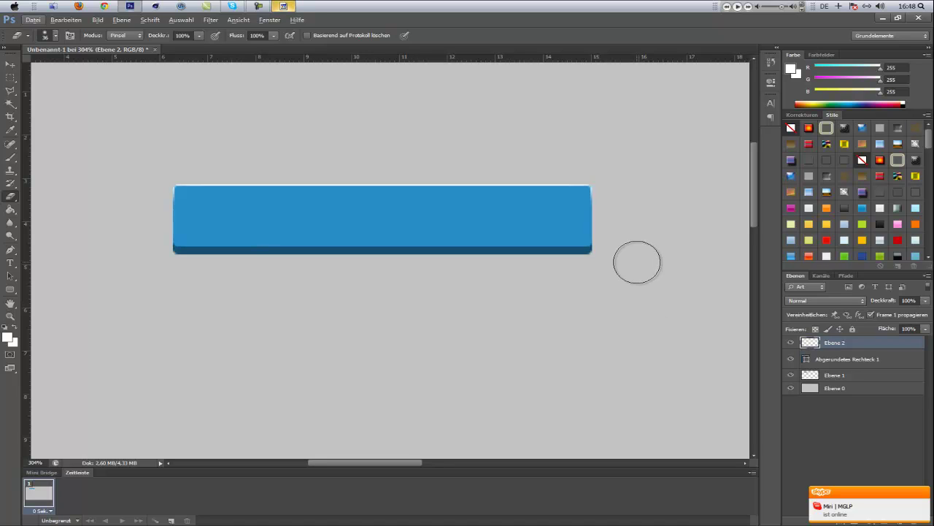
# - Duplicate the rounded rectangle and Ebene 1 layers together and merge the two copies into one layer
pyautogui.click(876, 442)
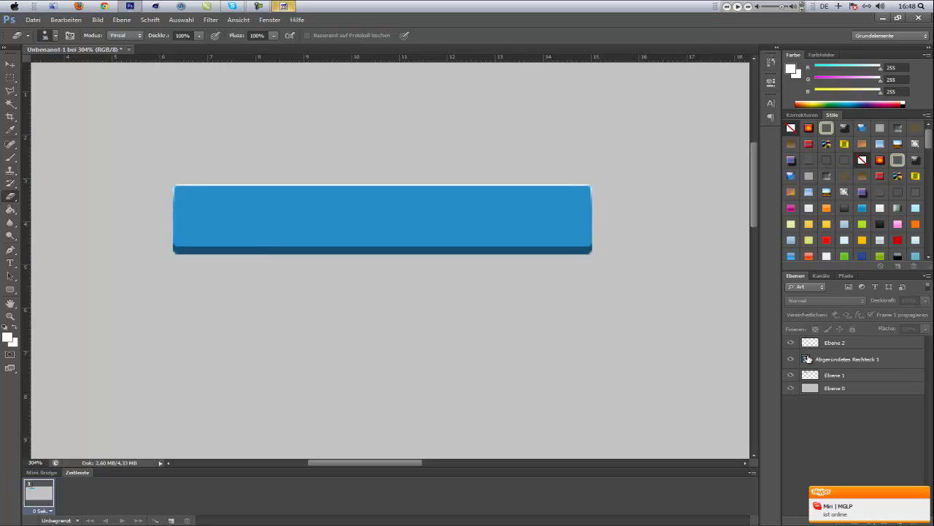
pyautogui.click(885, 359)
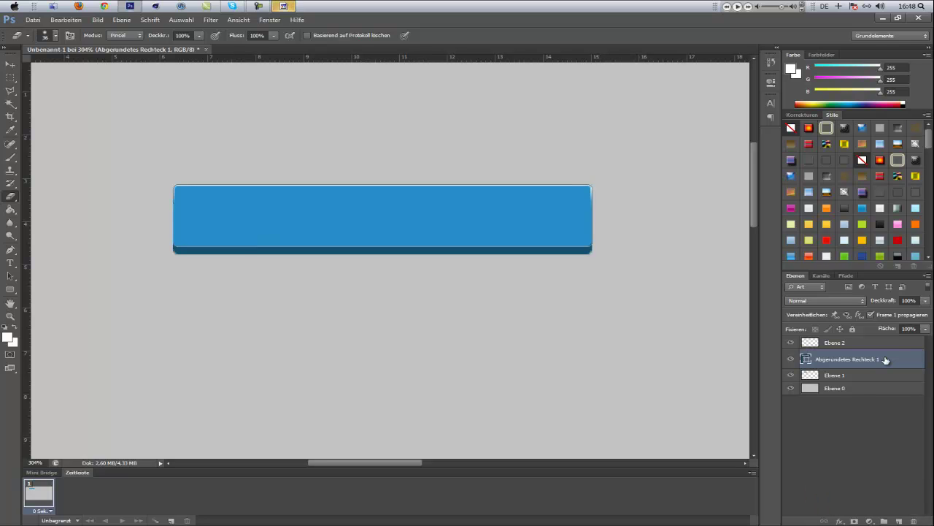
pyautogui.keyDown('shift'); pyautogui.click(868, 376); pyautogui.keyUp('shift')
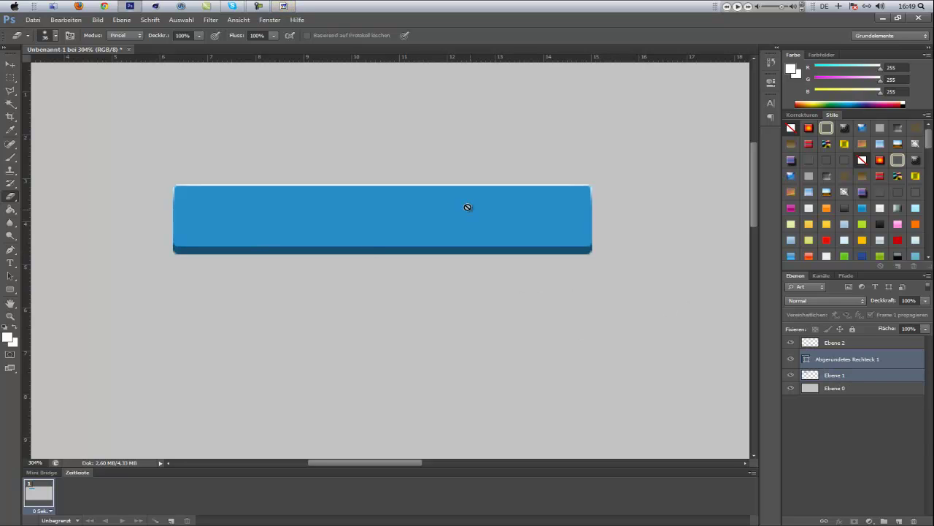
pyautogui.rightClick(884, 364)
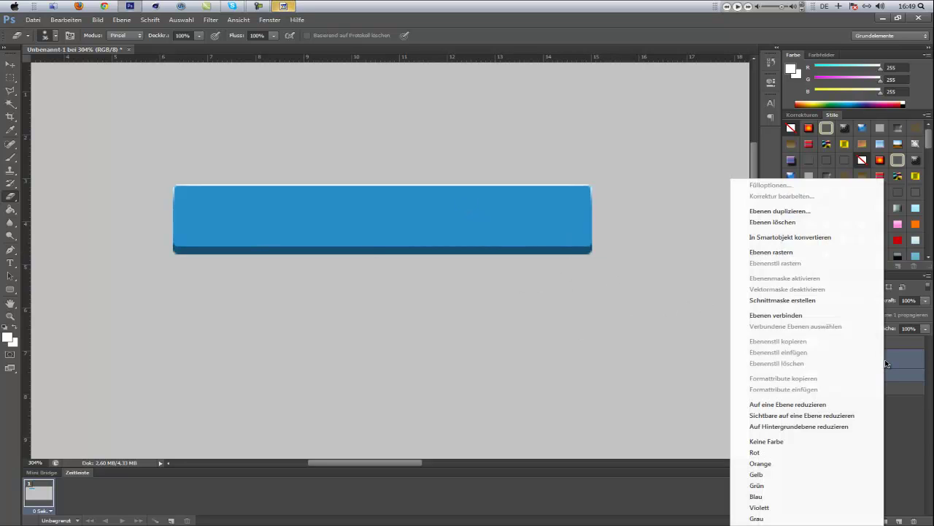
pyautogui.click(902, 392)
pyautogui.hotkey('ctrl', 'j')
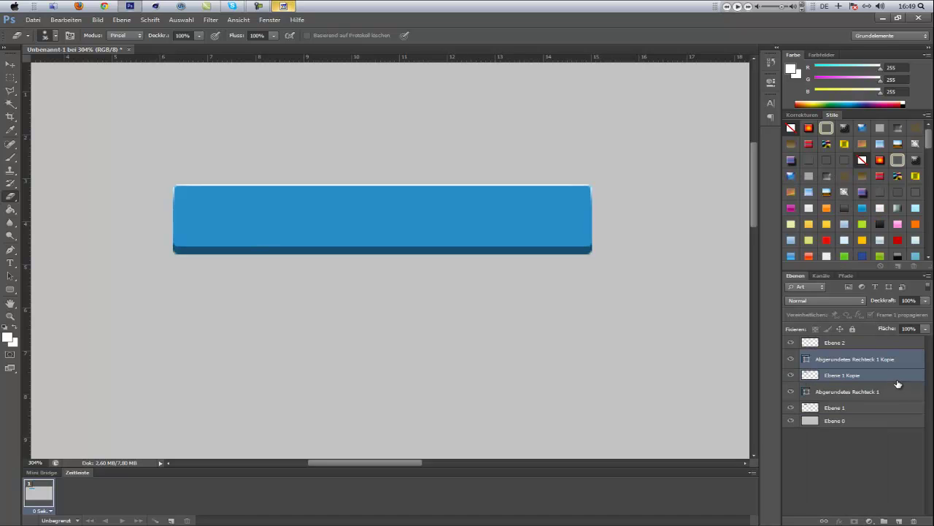
pyautogui.rightClick(889, 361)
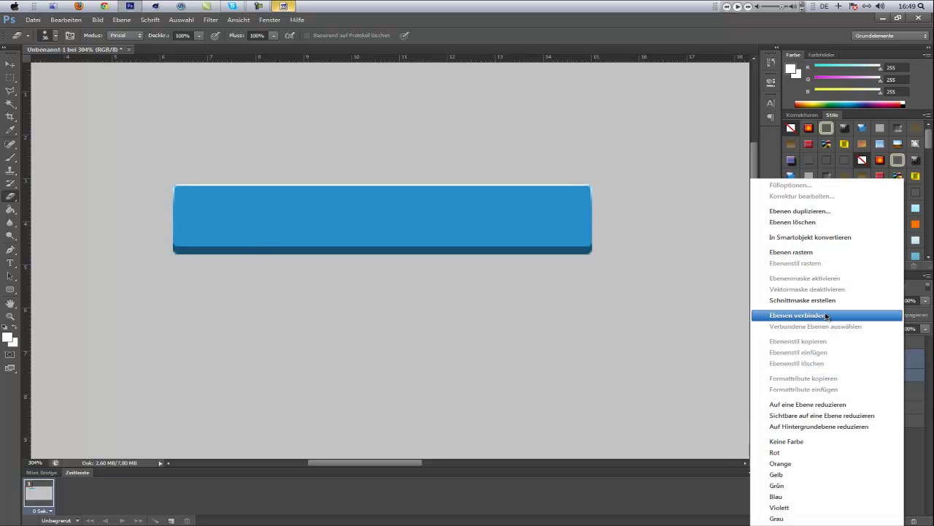
pyautogui.click(823, 405)
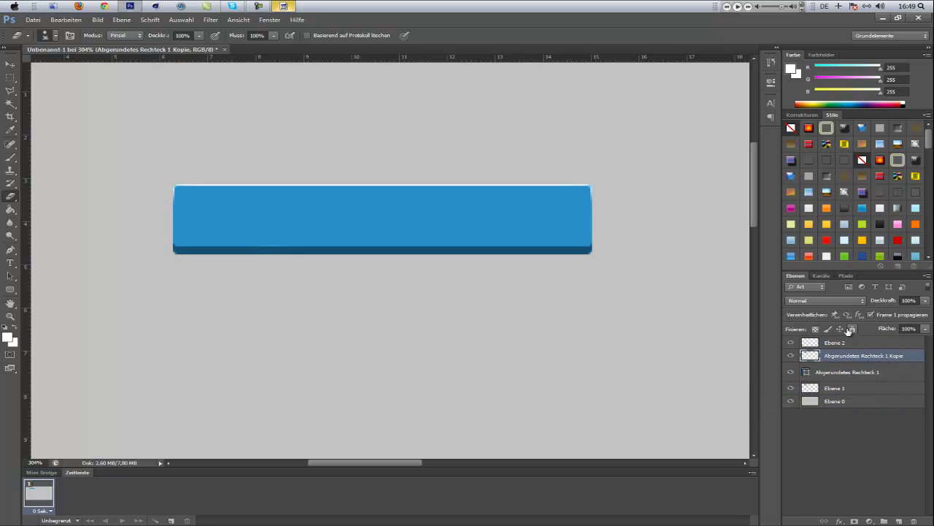
# - Add a Kontur (stroke) layer style to the merged copy with size 1 px and position Außen
pyautogui.doubleClick(914, 356)
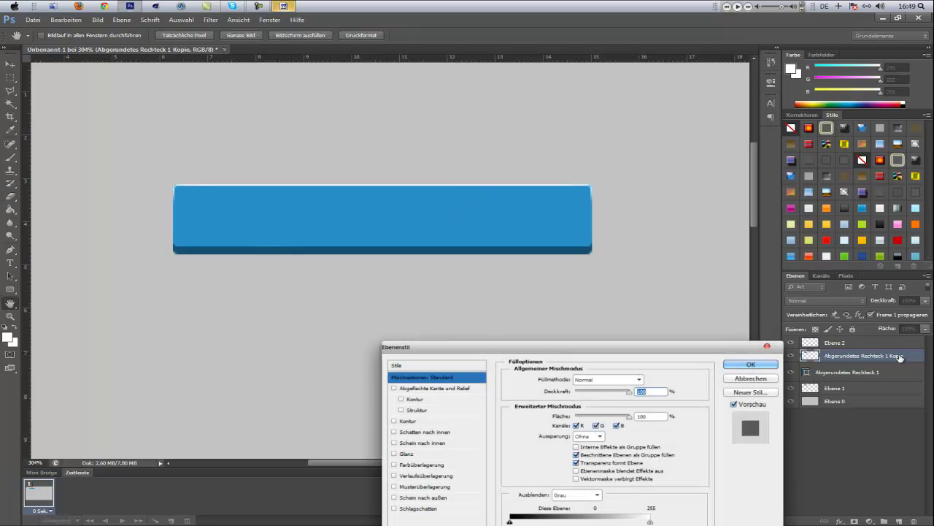
pyautogui.moveTo(472, 335); pyautogui.dragTo(674, 284)
pyautogui.click(592, 359)
pyautogui.click(602, 358)
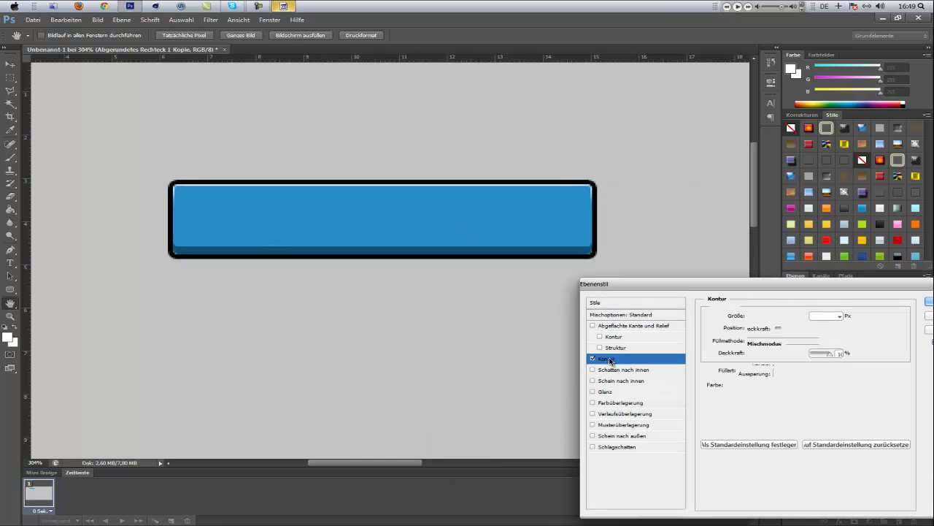
pyautogui.click(776, 329)
pyautogui.click(778, 328)
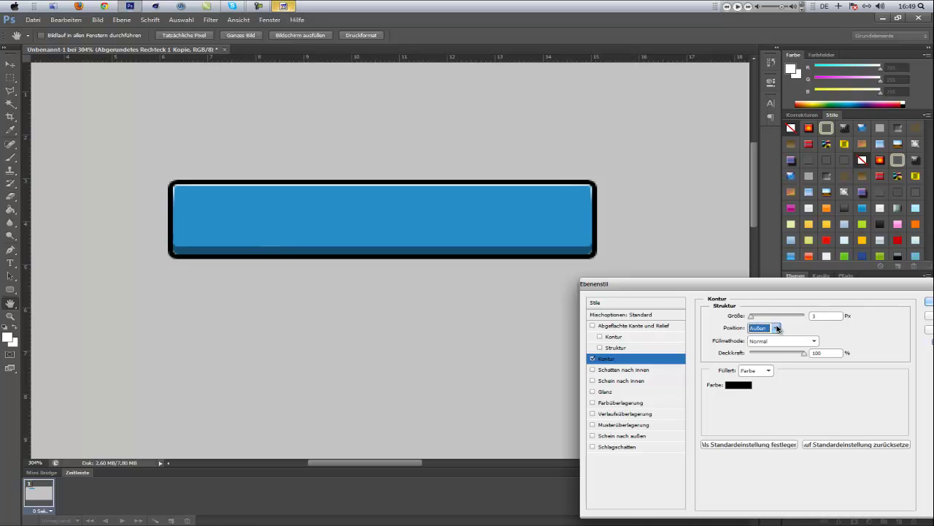
pyautogui.moveTo(752, 317); pyautogui.dragTo(748, 316)
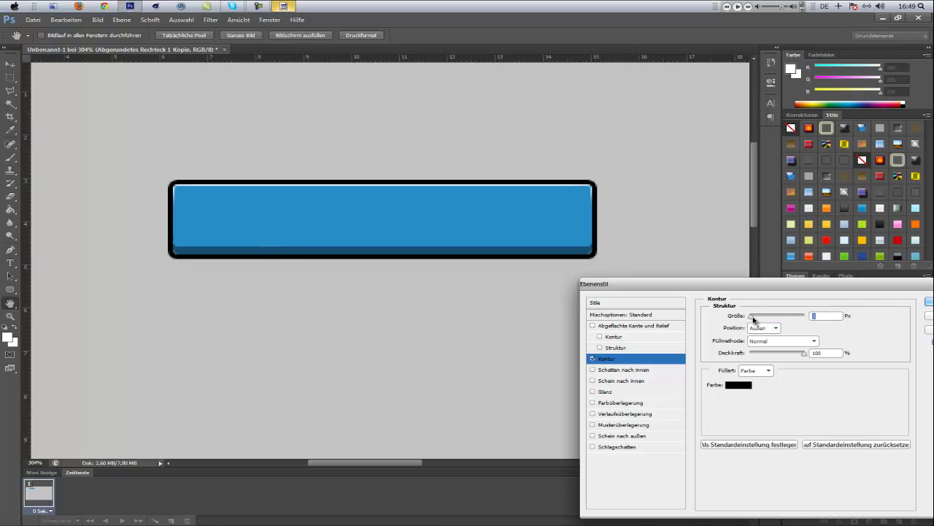
pyautogui.click(738, 385)
pyautogui.click(782, 369)
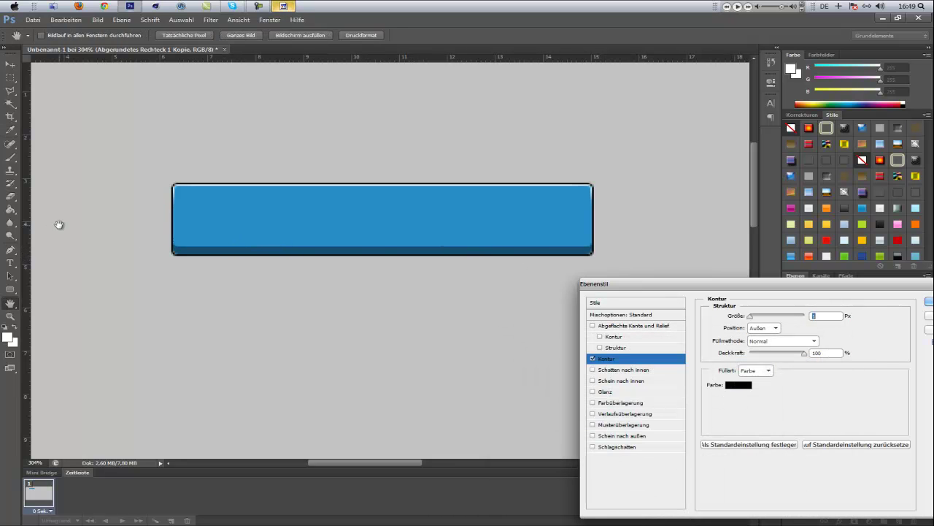
# - Set the stroke colour to dark blue 103a53, starting from the button's lower edge colour, and apply the layer style
pyautogui.click(738, 384)
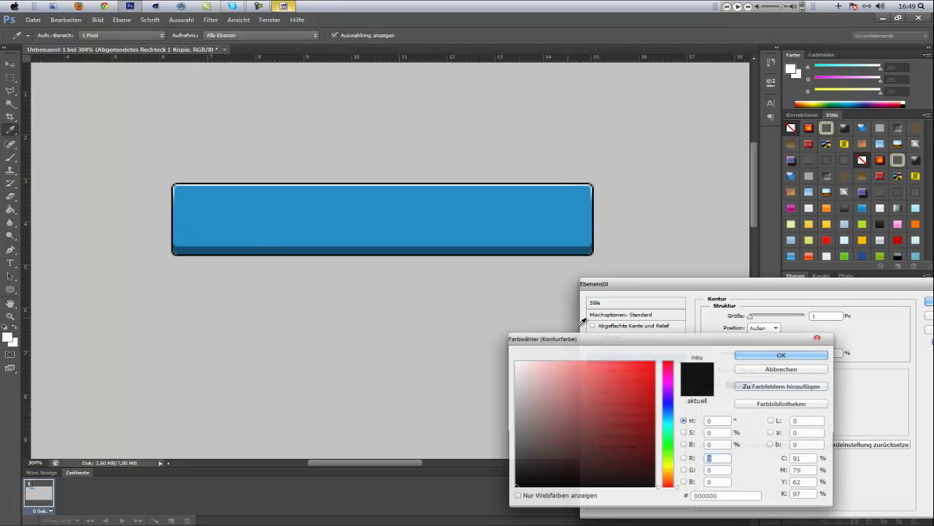
pyautogui.click(509, 248)
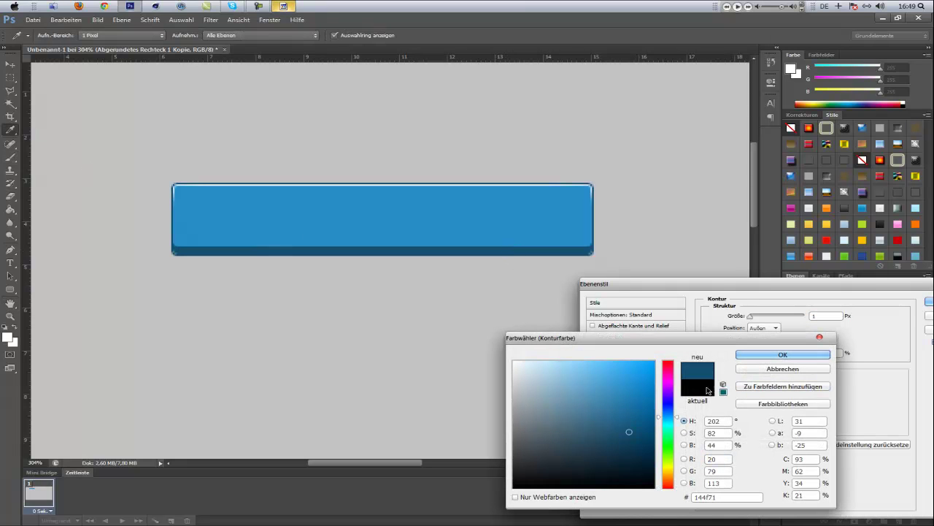
pyautogui.moveTo(629, 435); pyautogui.dragTo(627, 446)
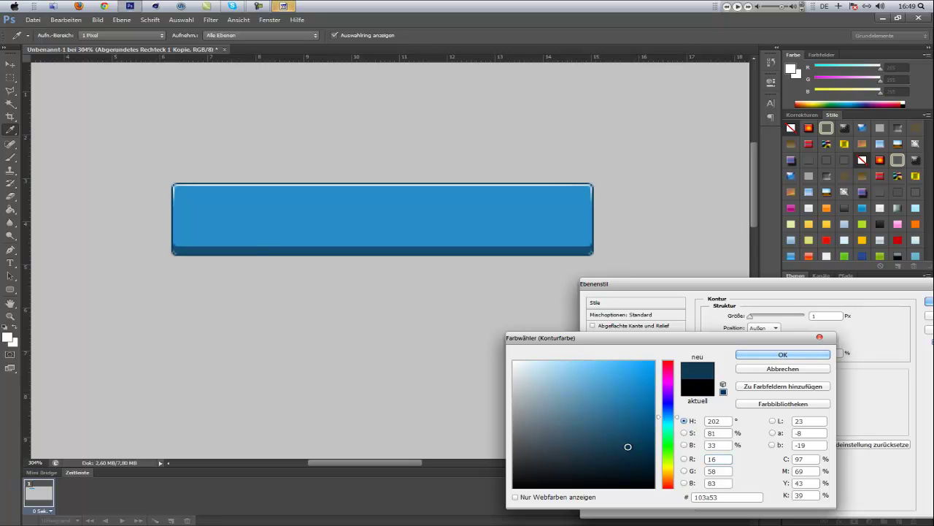
pyautogui.click(799, 355)
pyautogui.moveTo(879, 293); pyautogui.dragTo(723, 288)
pyautogui.click(723, 306)
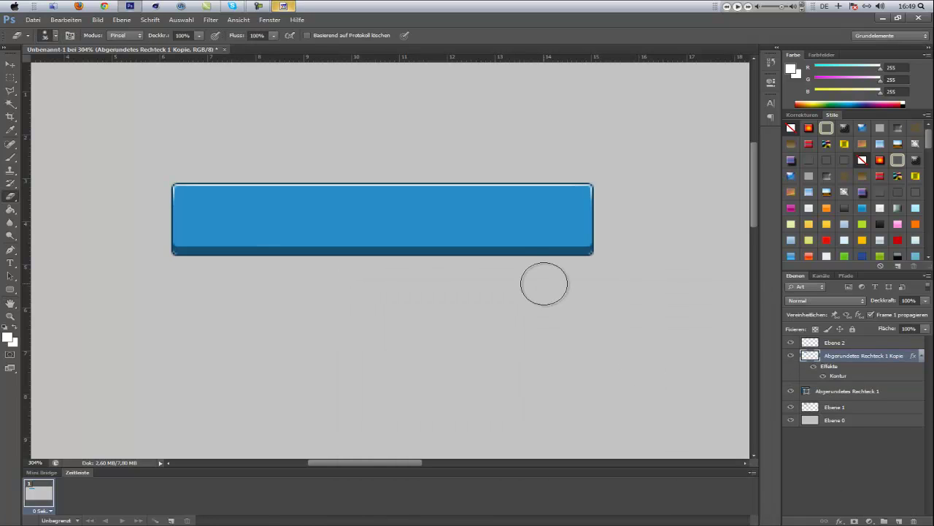
# - Reduce the opacity of the white highlight layer Ebene 2 to 57%
pyautogui.click(914, 343)
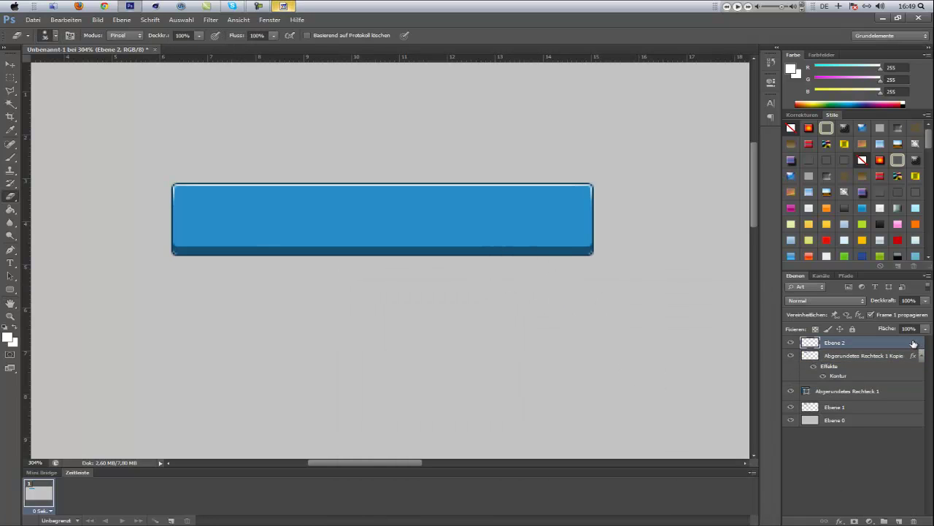
pyautogui.click(926, 303)
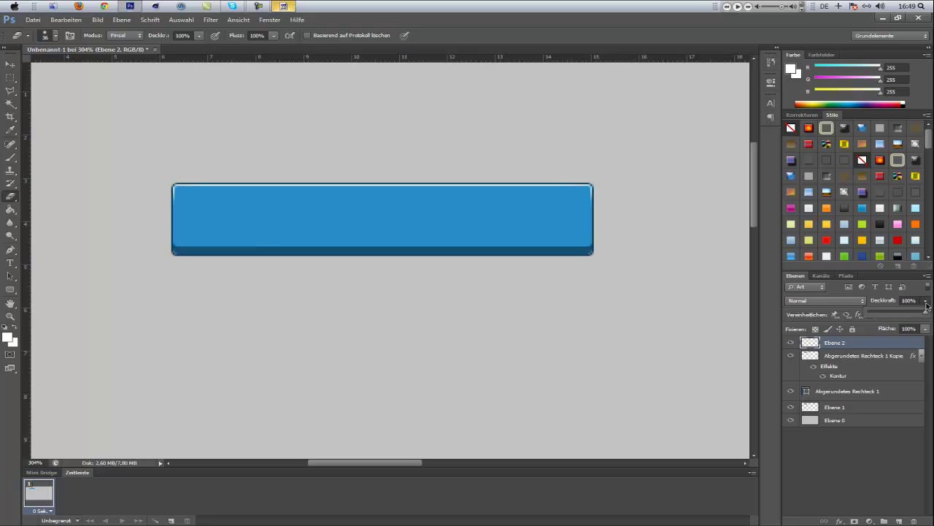
pyautogui.moveTo(919, 315); pyautogui.dragTo(902, 317)
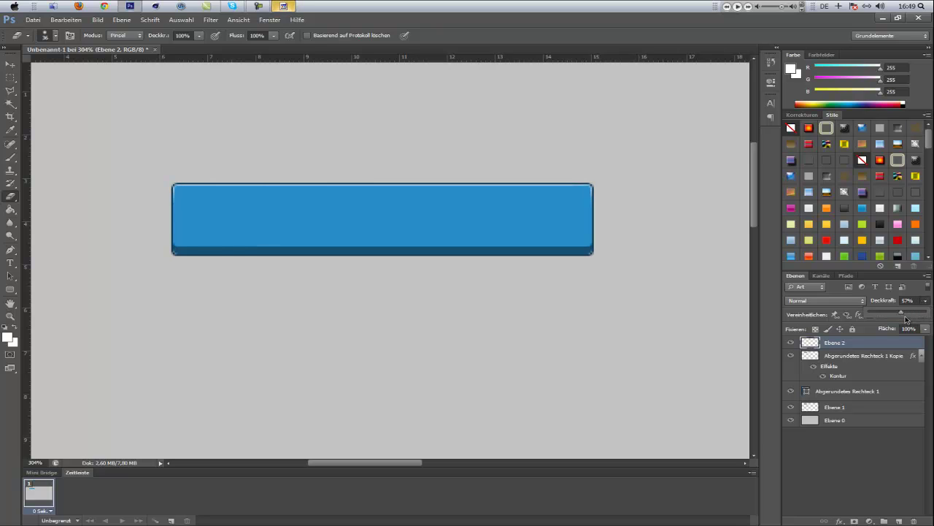
pyautogui.click(851, 460)
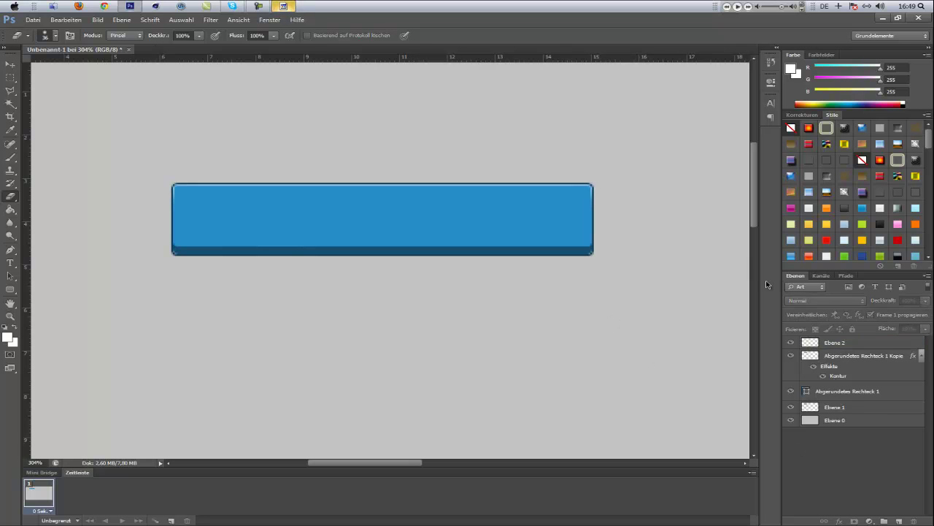
pyautogui.doubleClick(898, 392)
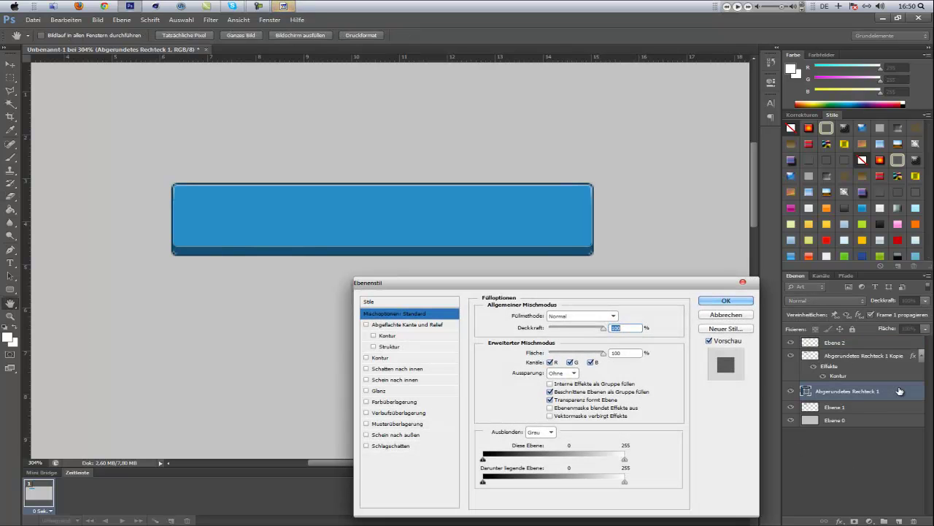
pyautogui.click(368, 370)
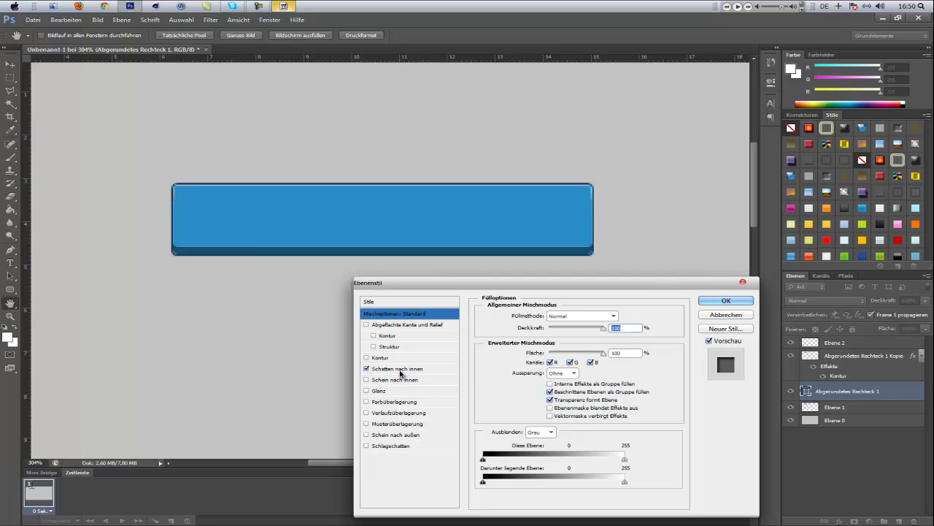
pyautogui.click(397, 368)
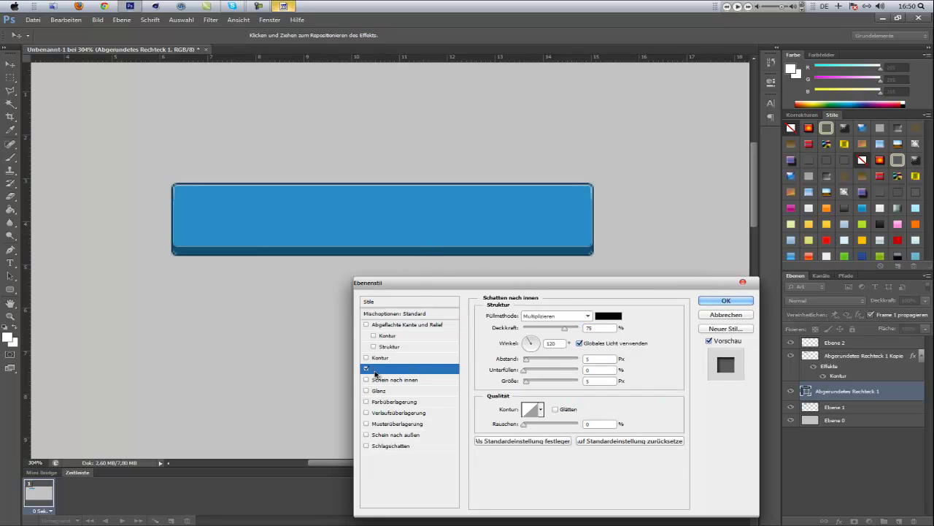
pyautogui.click(367, 370)
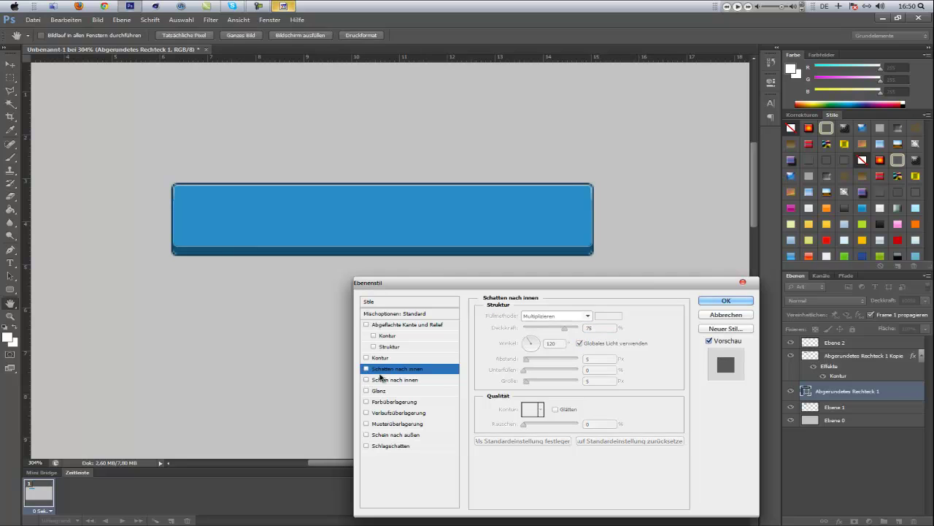
pyautogui.click(725, 315)
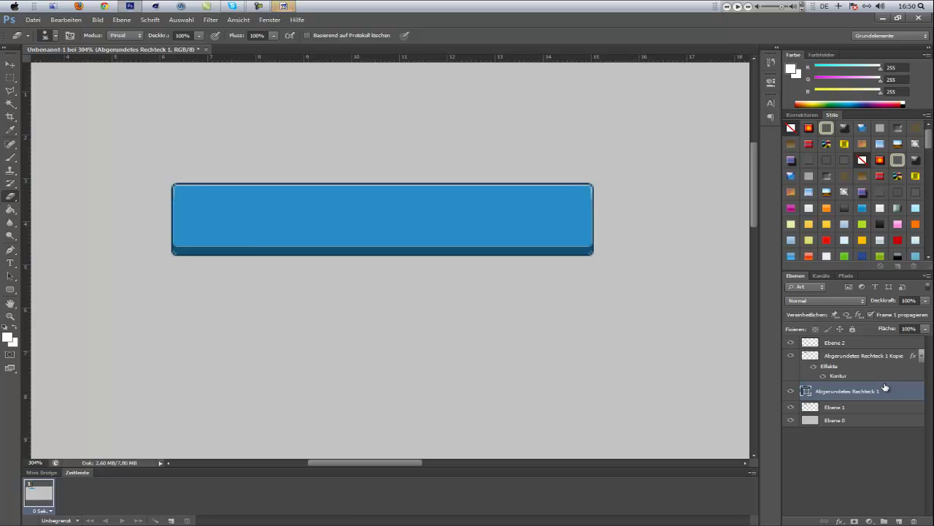
# - Duplicate the original rounded rectangle layer and move the copy directly beneath Ebene 2, above the merged copy
pyautogui.hotkey('ctrl', 'j')
pyautogui.moveTo(903, 385); pyautogui.dragTo(899, 352)
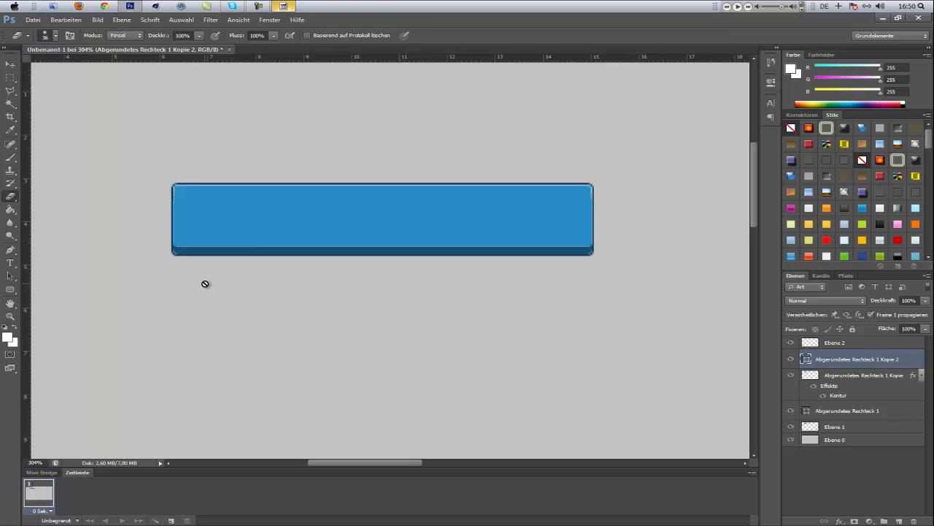
# - Add a Schein nach innen (inner glow) style to Abgerundetes Rechteck 1 Kopie 2 in blue 2684ba, starting from the button's face colour
pyautogui.doubleClick(914, 361)
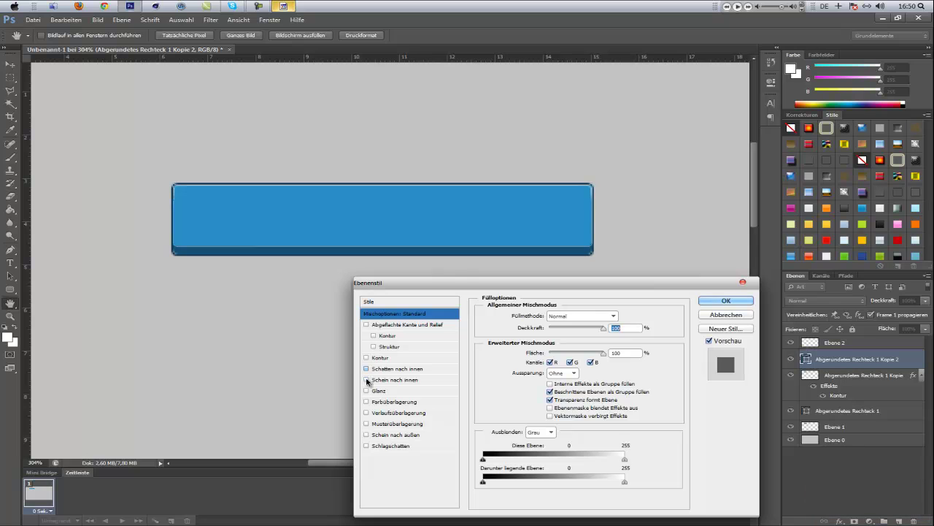
pyautogui.click(366, 379)
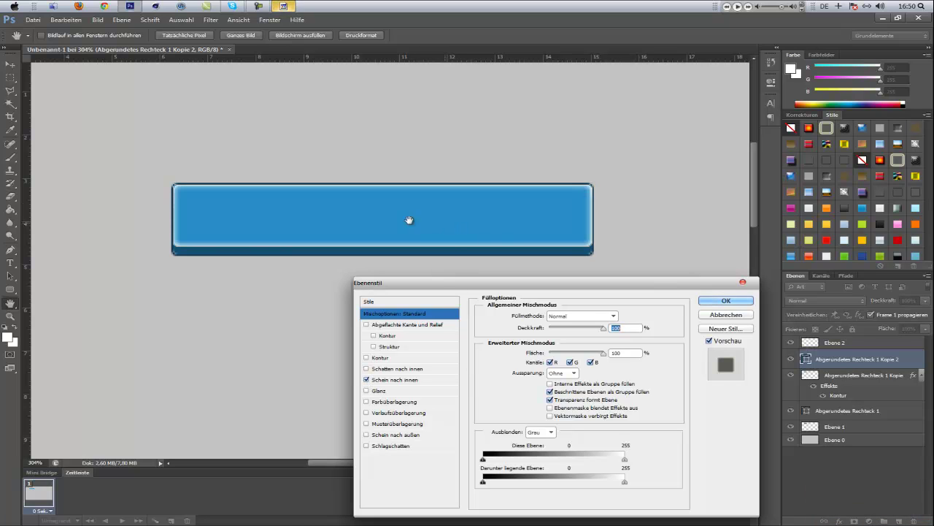
pyautogui.click(409, 380)
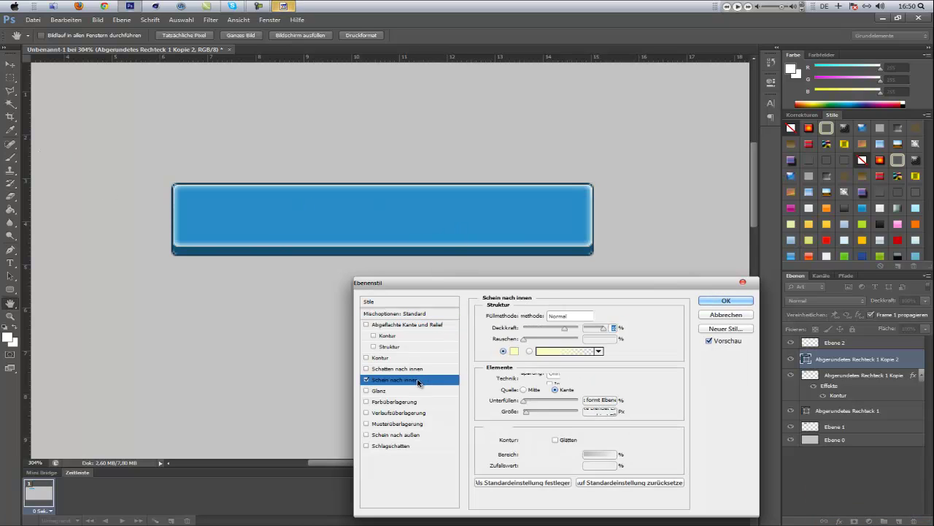
pyautogui.click(520, 353)
pyautogui.click(475, 233)
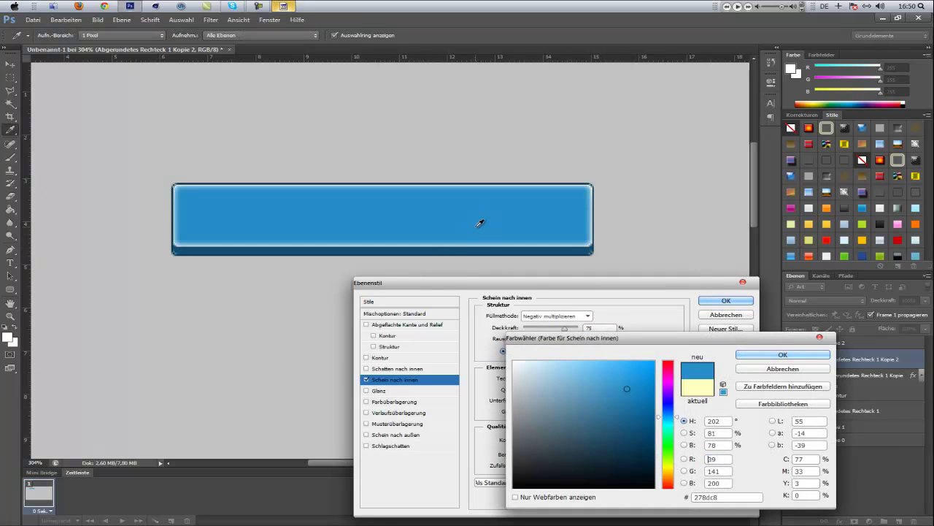
pyautogui.moveTo(627, 387)
pyautogui.mouseDown()
pyautogui.moveTo(627, 407)
pyautogui.moveTo(626, 382)
pyautogui.moveTo(625, 395)
pyautogui.mouseUp()
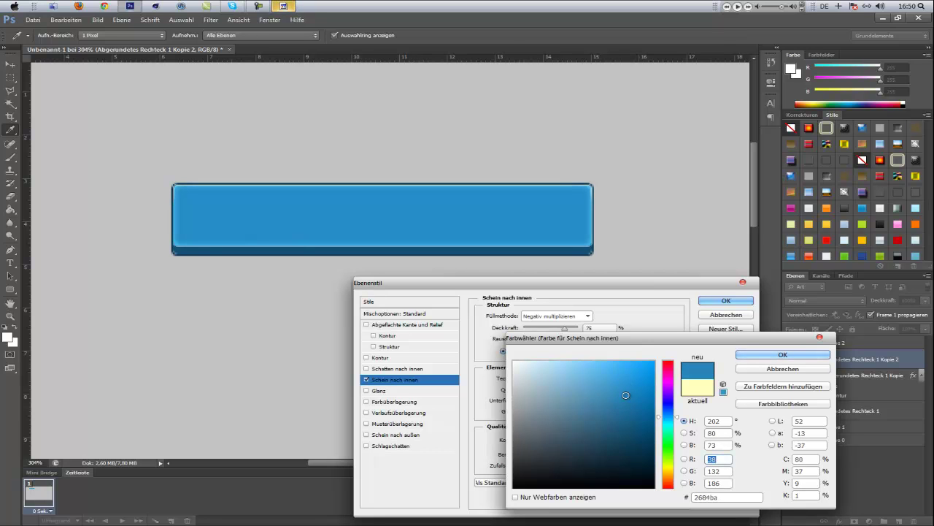
pyautogui.click(759, 354)
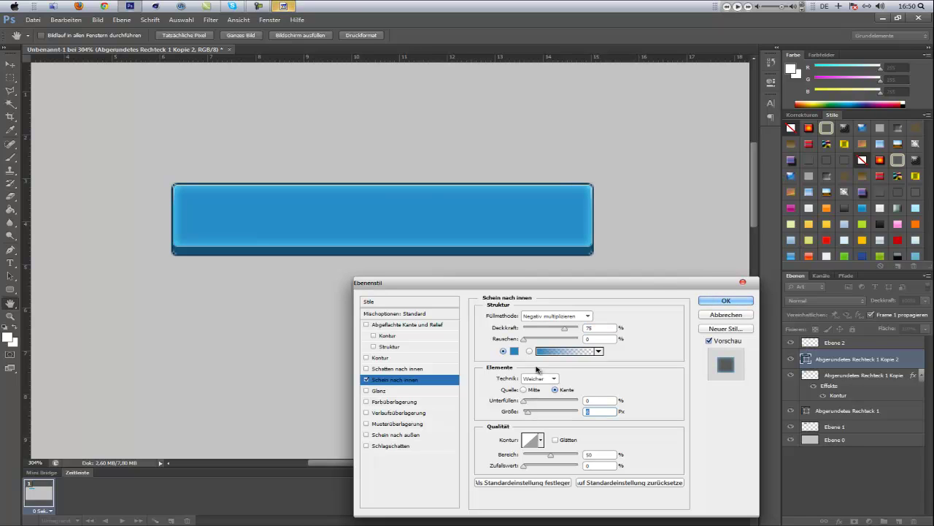
# - Lower the inner glow's opacity to about 43%, keep its size at 8 px, apply the style and deselect the layer
pyautogui.moveTo(564, 328); pyautogui.dragTo(548, 333)
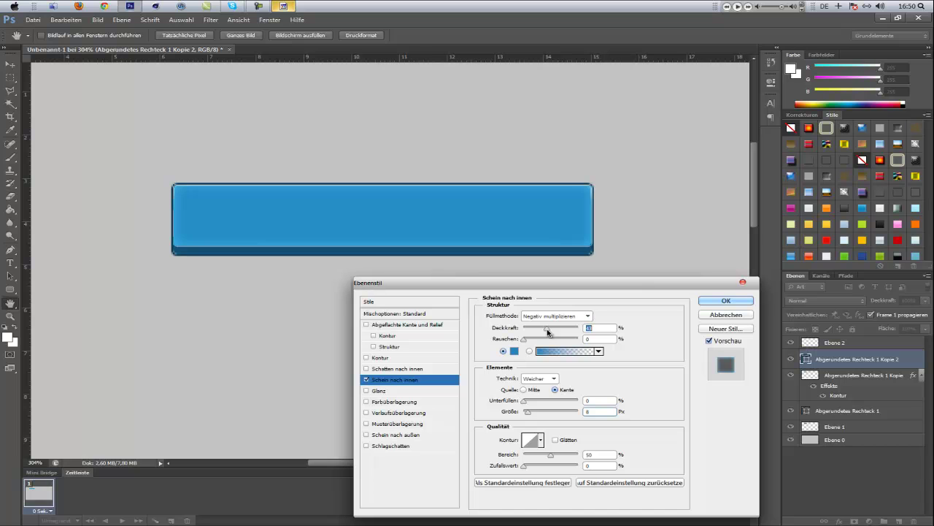
pyautogui.click(726, 300)
pyautogui.press('e')
pyautogui.click(837, 495)
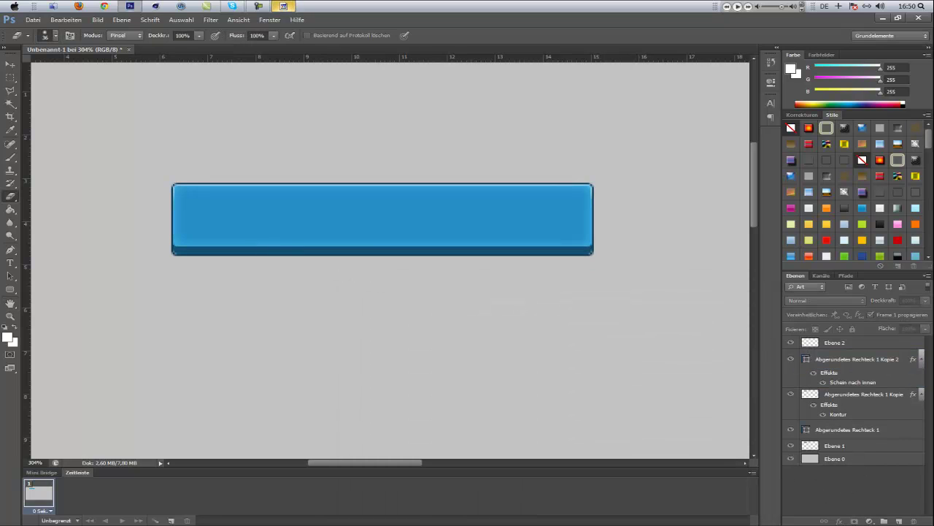
# - Set the Type tool's font to Arial in the Bold style
pyautogui.scroll(-2, 506, 327)
pyautogui.scroll(1, 576, 304)
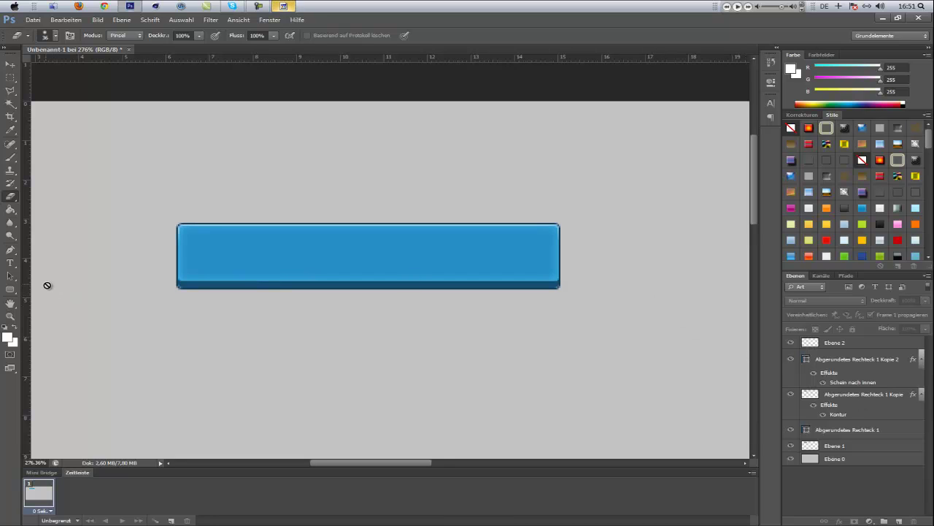
pyautogui.click(9, 262)
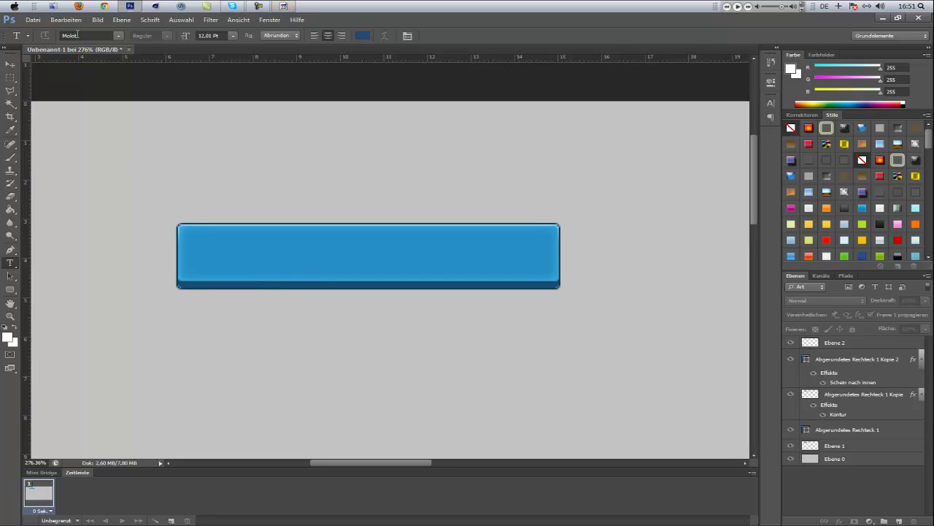
pyautogui.click(76, 34)
pyautogui.moveTo(257, 5)
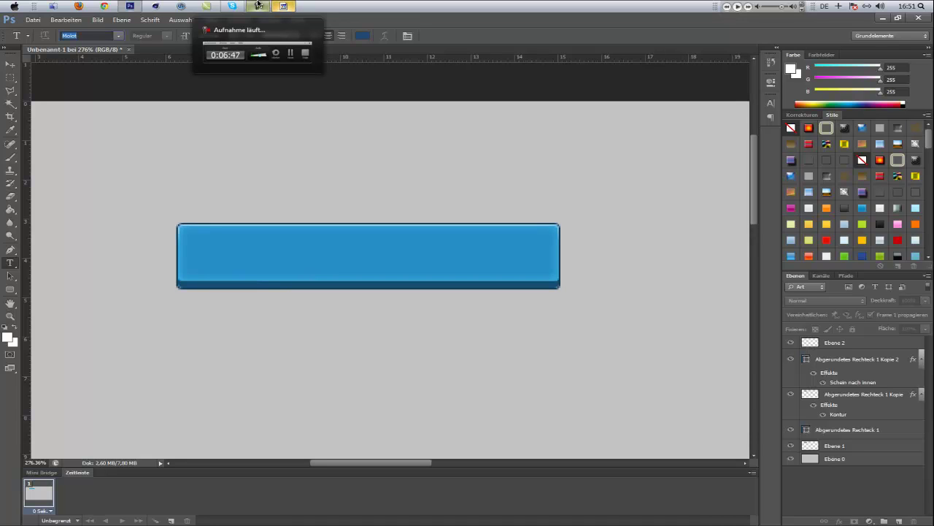
pyautogui.write('ar')
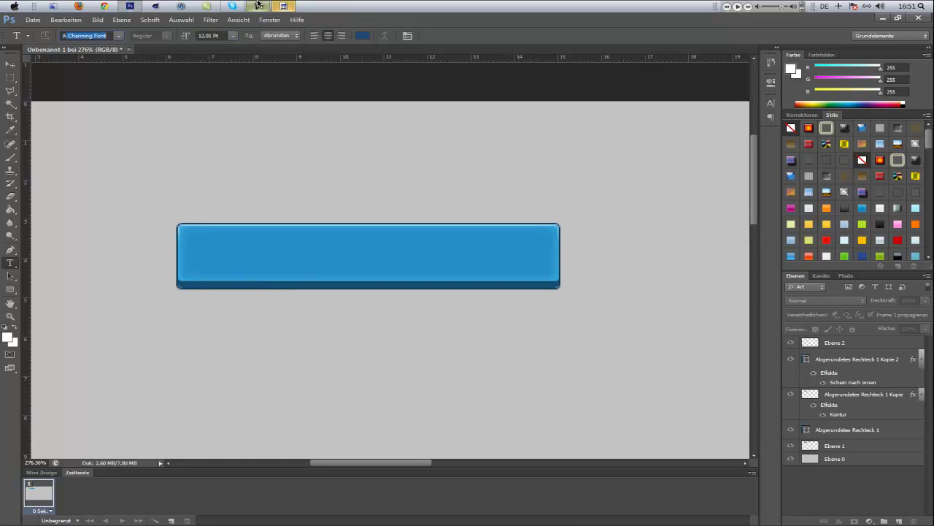
pyautogui.click(118, 35)
pyautogui.scroll(-4, 260, 144)
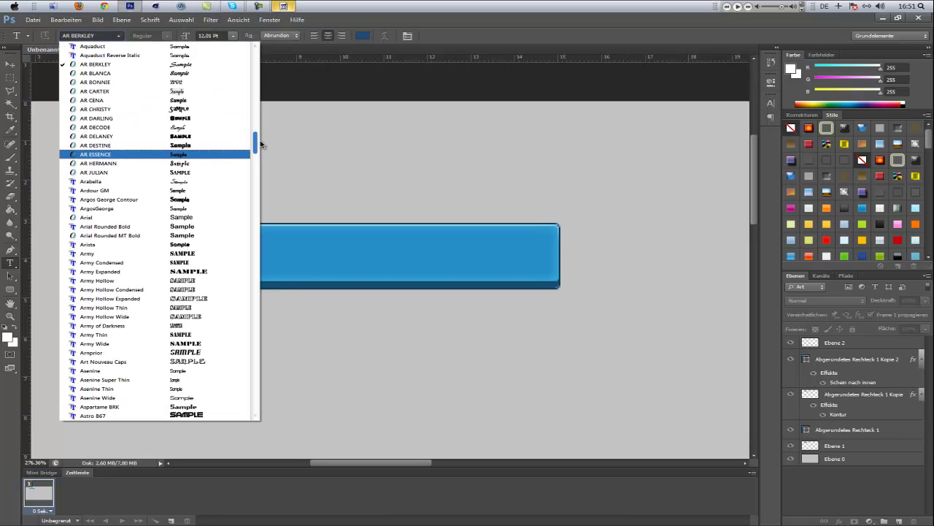
pyautogui.moveTo(261, 150); pyautogui.dragTo(260, 160)
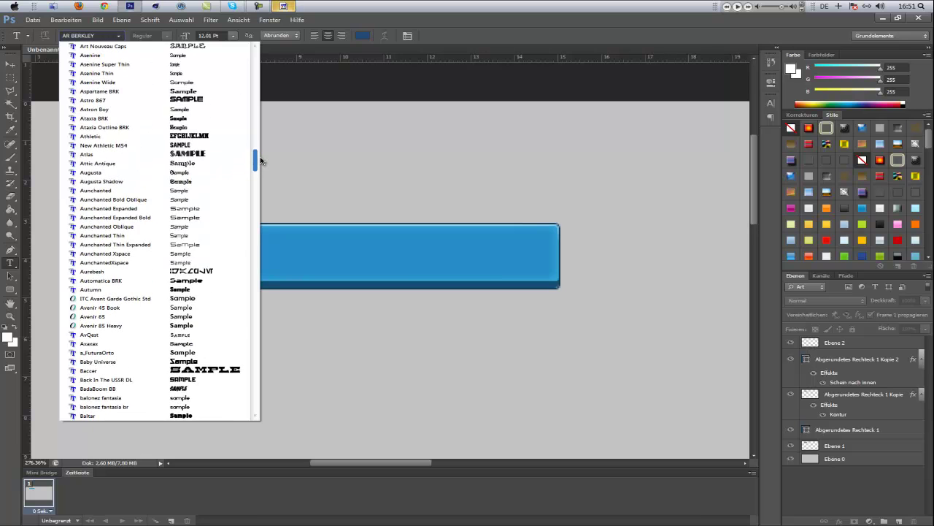
pyautogui.scroll(3, 157, 95)
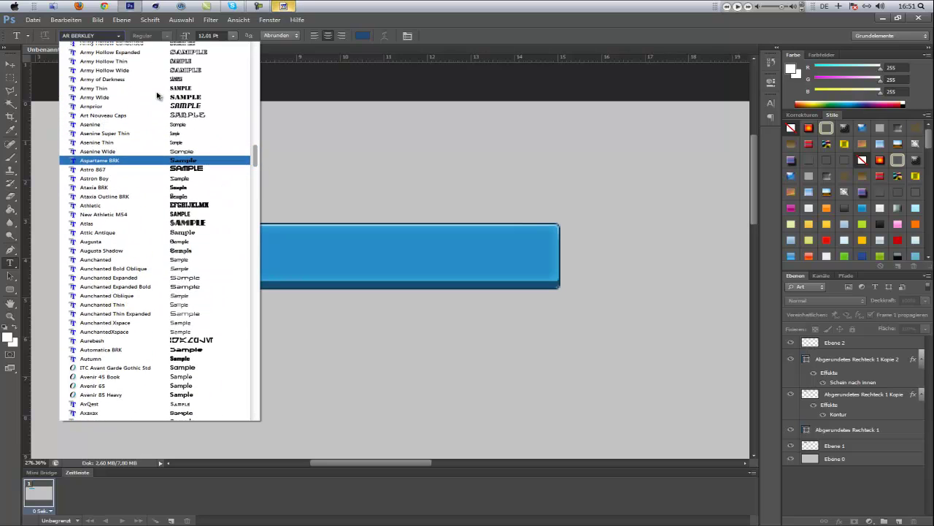
pyautogui.scroll(7, 157, 95)
pyautogui.click(133, 169)
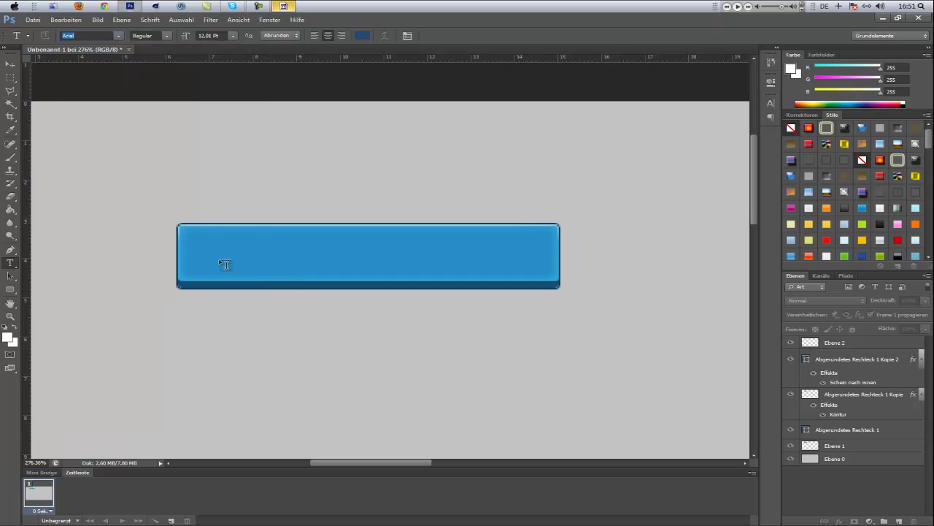
pyautogui.click(159, 36)
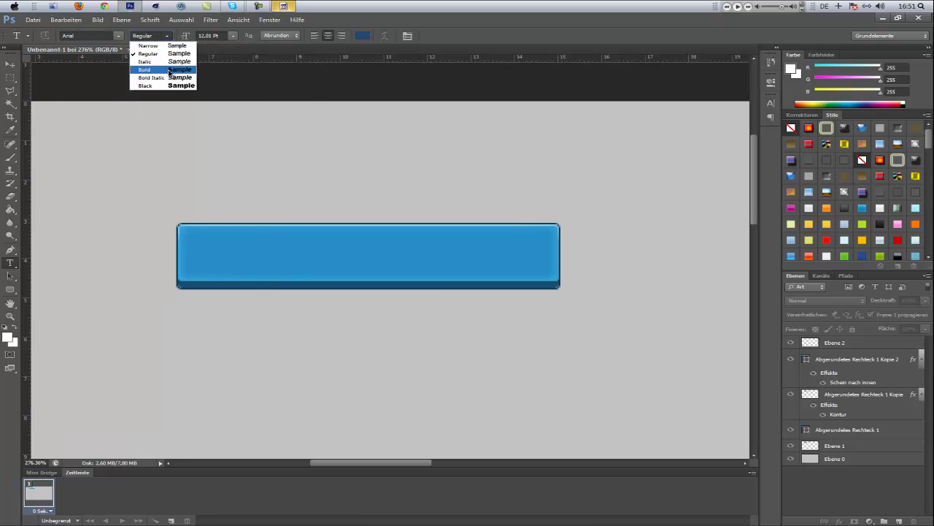
pyautogui.click(157, 68)
# - Create a text layer on the button reading "Random Shit"
pyautogui.click(205, 261)
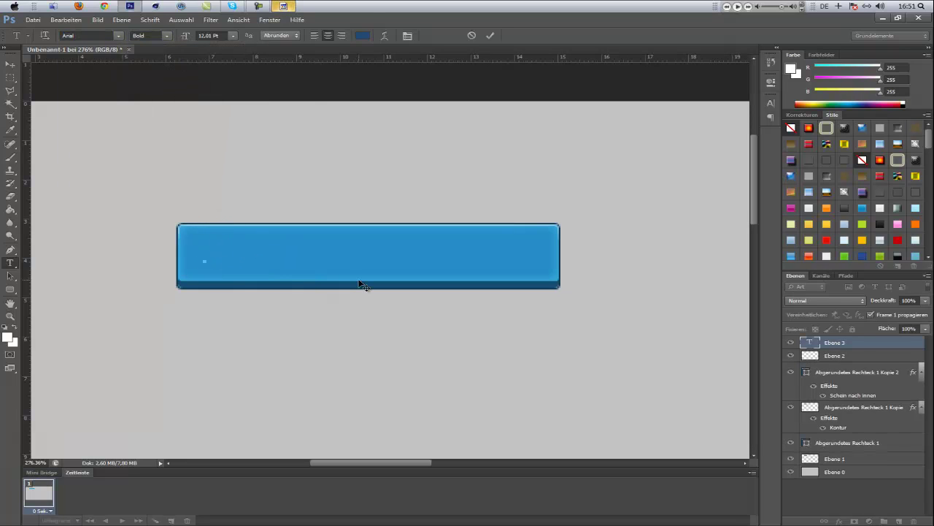
pyautogui.write('Random SH')
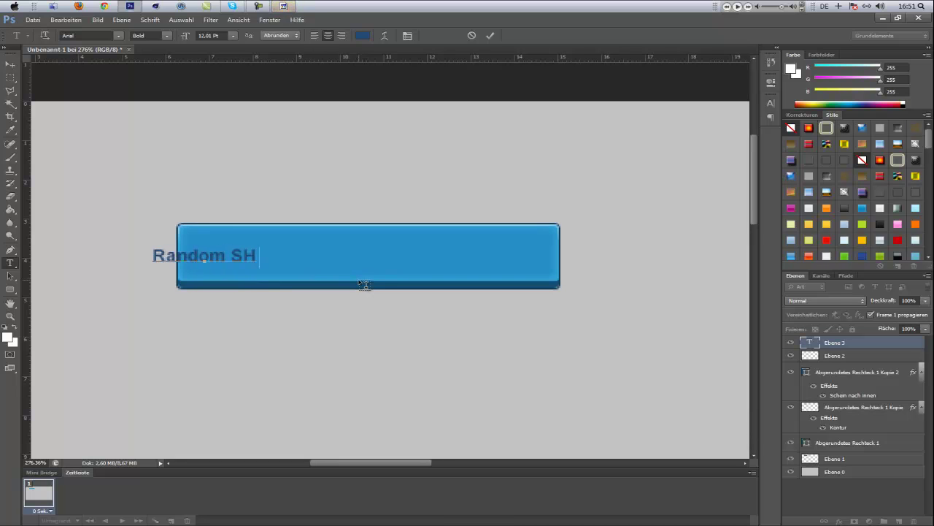
pyautogui.write('I')
pyautogui.press('BackSpace')
pyautogui.press('BackSpace')
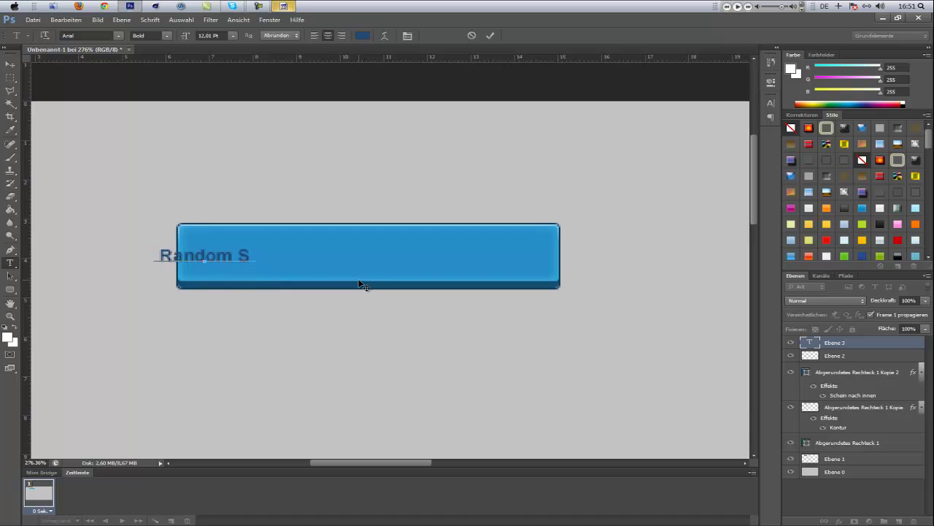
pyautogui.write('hit')
# - Enlarge the whole button text to 15,01 Pt and commit the text
pyautogui.hotkey('ctrl', 'a')
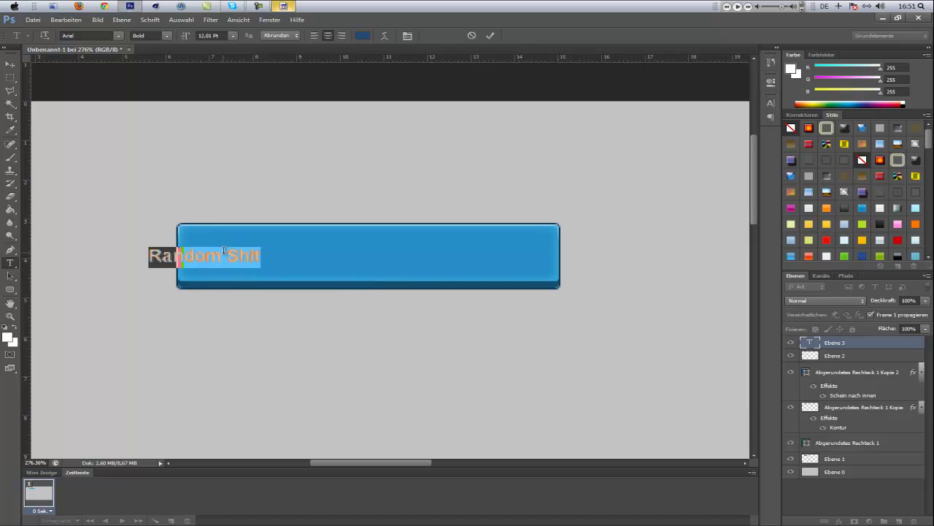
pyautogui.moveTo(185, 36)
pyautogui.mouseDown()
pyautogui.moveTo(218, 38)
pyautogui.moveTo(186, 46)
pyautogui.mouseUp()
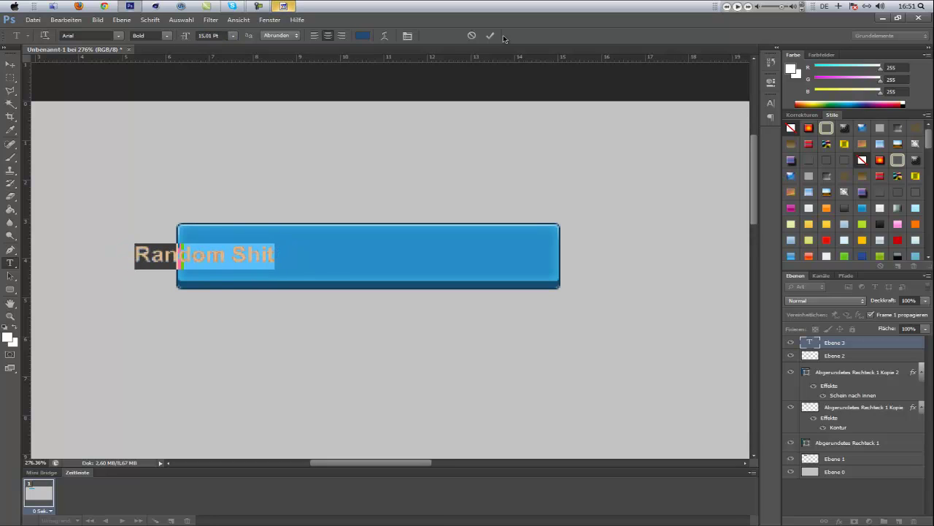
pyautogui.click(489, 36)
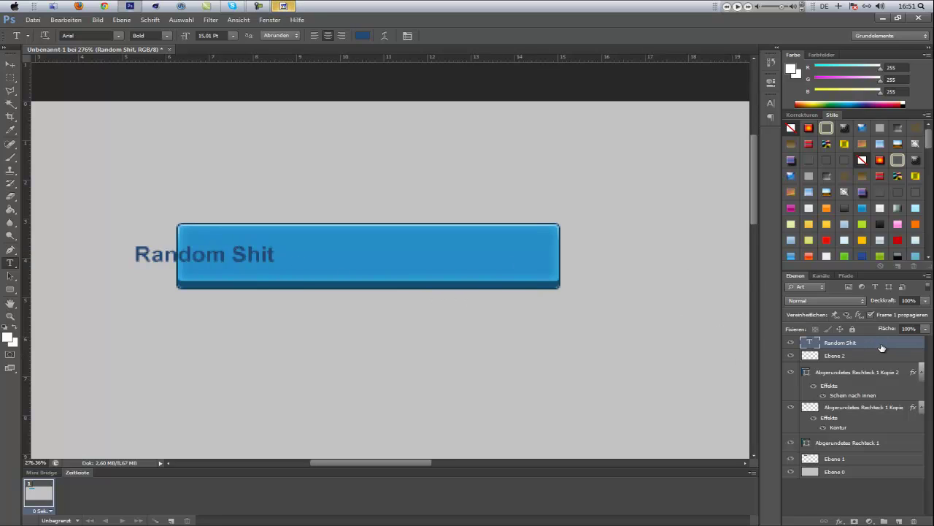
# - Move the text to about the middle of the button's face with Free Transform, scaling its height to 102,55%
pyautogui.hotkey('ctrl', 't')
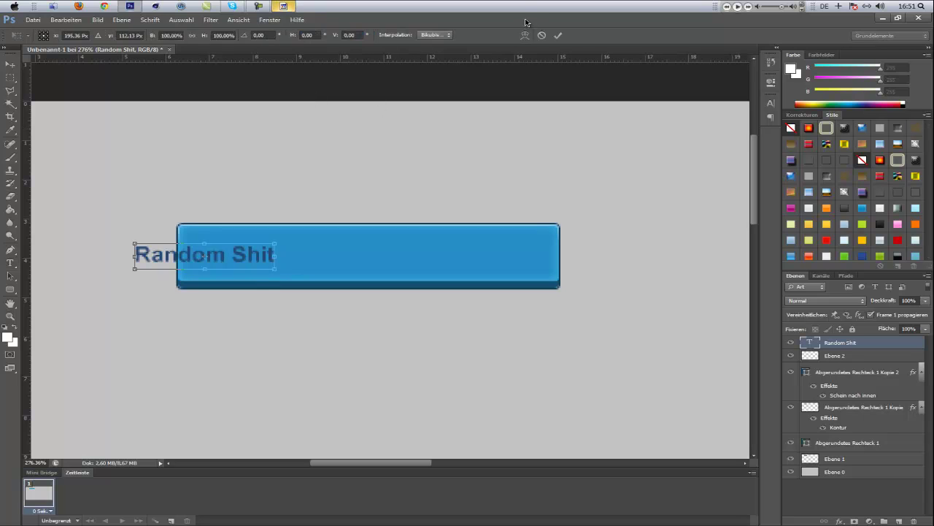
pyautogui.moveTo(249, 256); pyautogui.dragTo(397, 252)
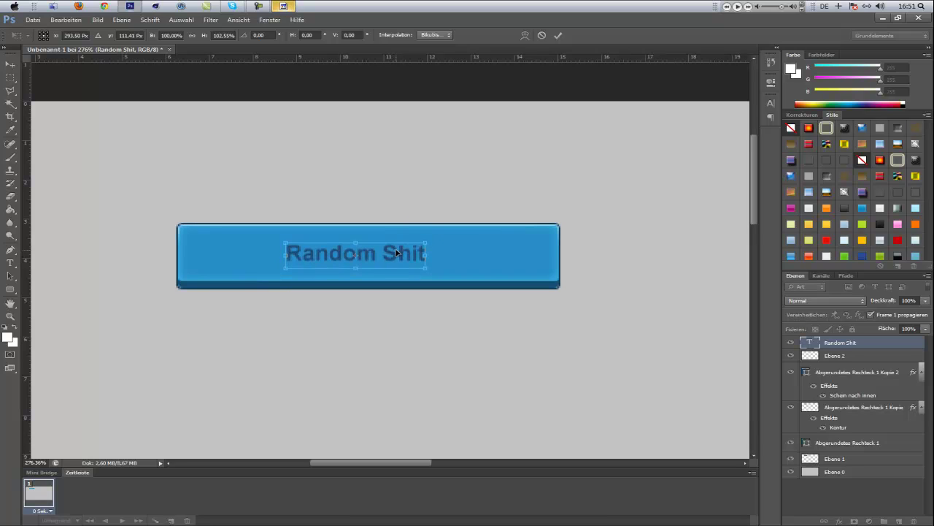
pyautogui.moveTo(396, 252); pyautogui.dragTo(401, 252)
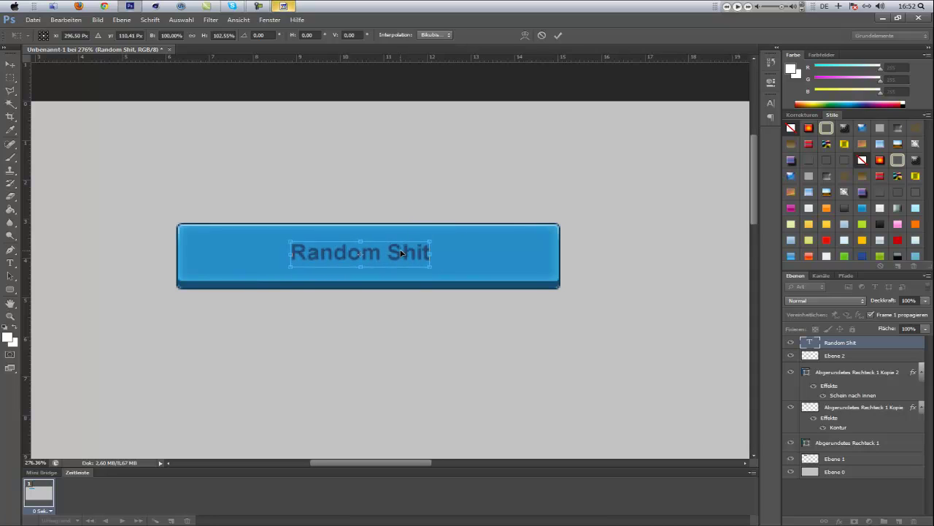
pyautogui.click(558, 36)
# - Change the colour of the button text to white
pyautogui.click(363, 36)
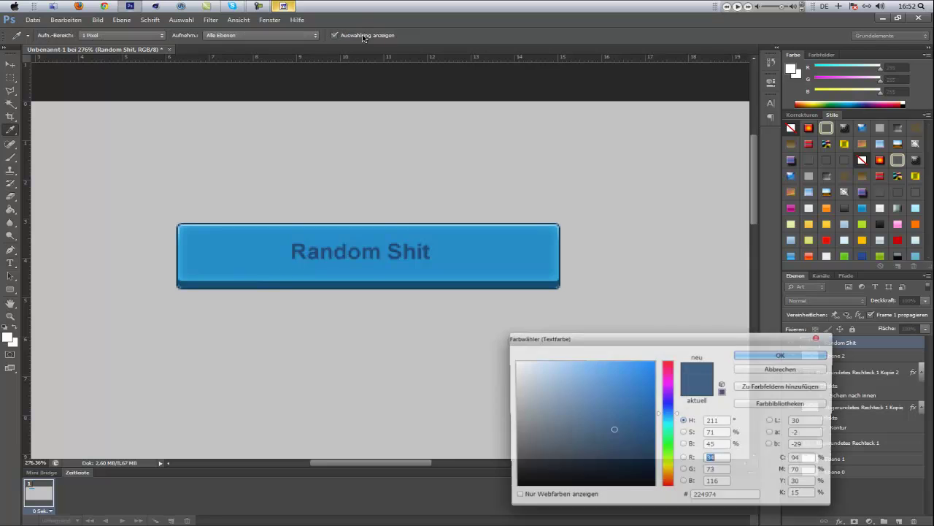
pyautogui.moveTo(616, 467); pyautogui.dragTo(512, 359)
pyautogui.click(783, 354)
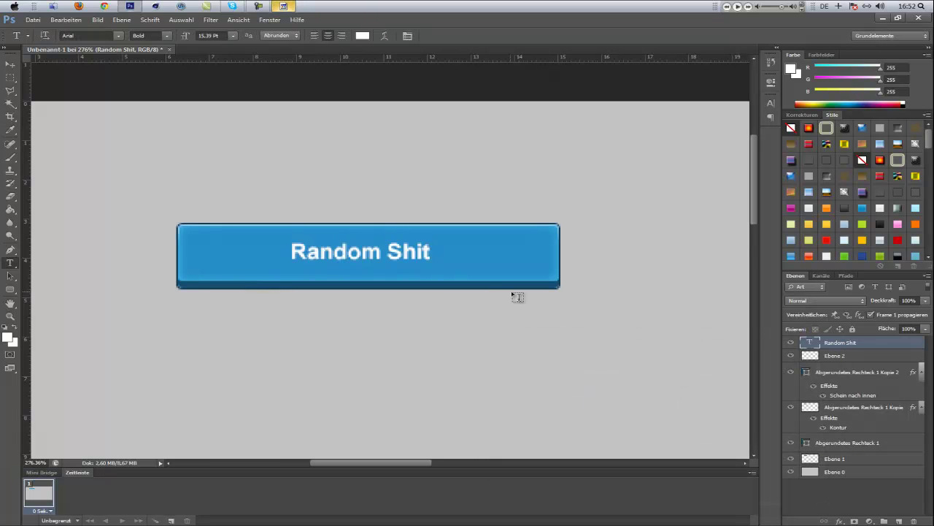
# - Add a Schlagschatten (drop shadow) style to the text layer with distance 0 px and size 3 px
pyautogui.scroll(-2, 522, 292)
pyautogui.click(853, 511)
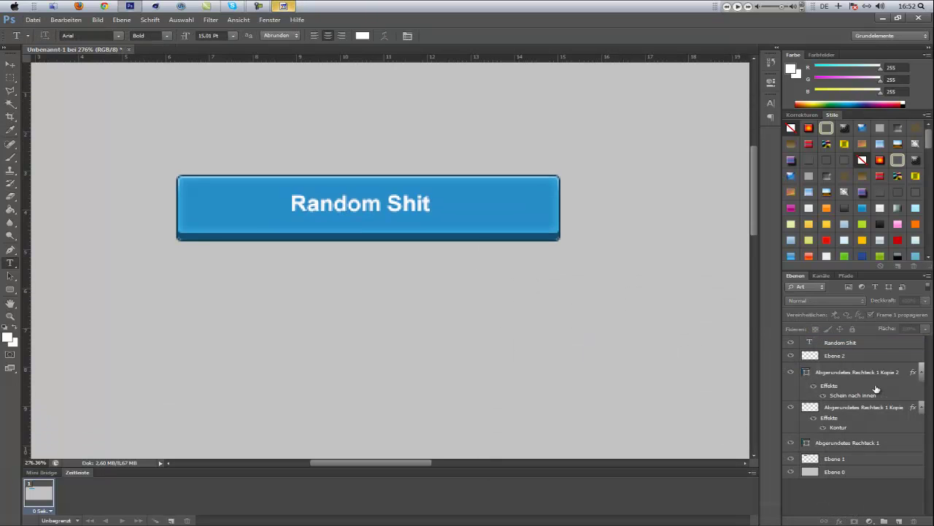
pyautogui.doubleClick(886, 344)
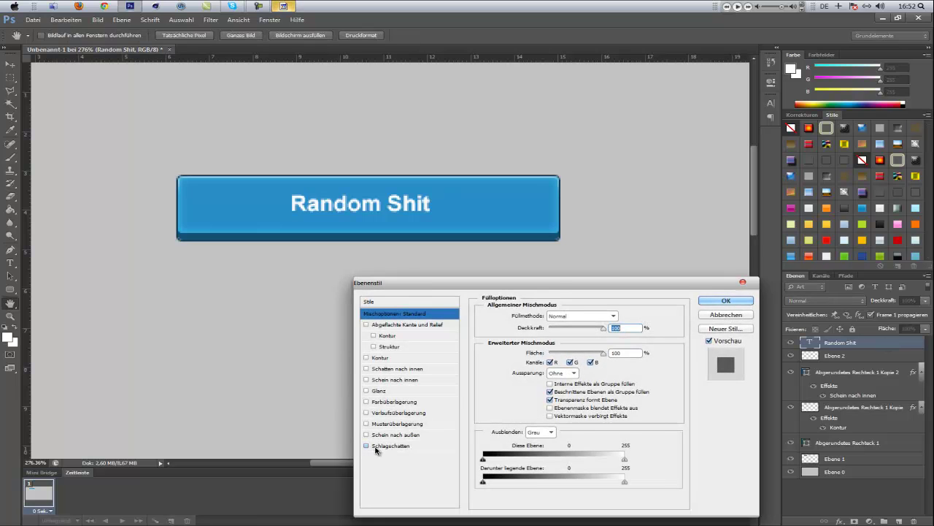
pyautogui.click(376, 446)
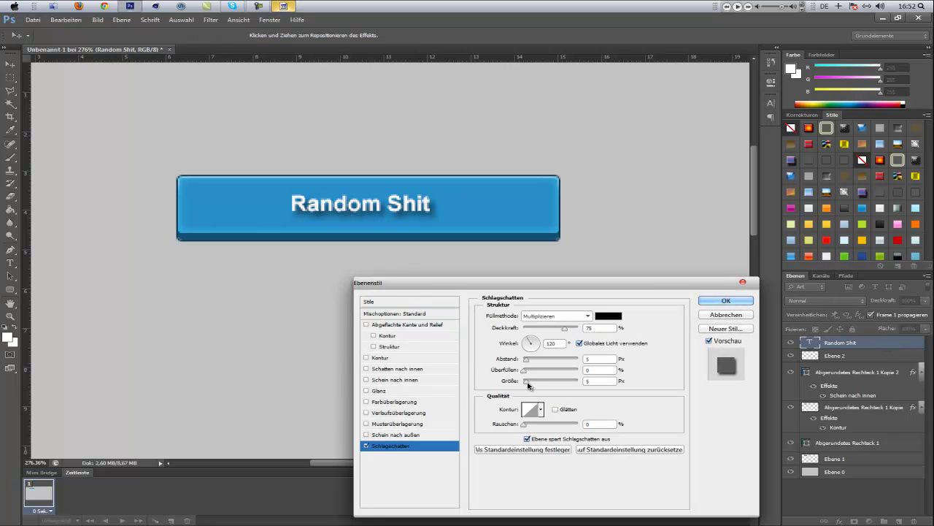
pyautogui.moveTo(527, 381)
pyautogui.mouseDown()
pyautogui.moveTo(523, 359)
pyautogui.moveTo(525, 384)
pyautogui.mouseUp()
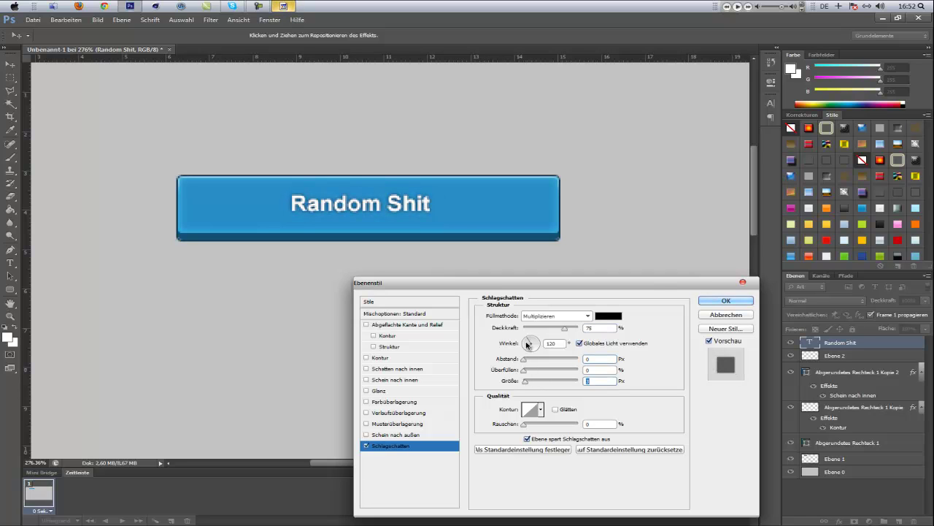
# - Set the text shadow's angle to -90°, distance to 1 px and opacity to 50%, and apply the layer style
pyautogui.moveTo(528, 341); pyautogui.dragTo(525, 359)
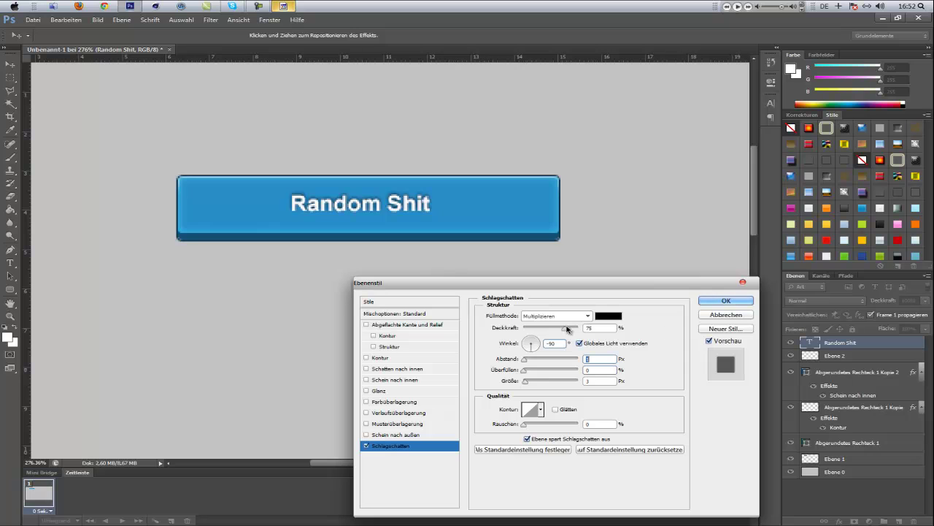
pyautogui.moveTo(565, 329); pyautogui.dragTo(556, 332)
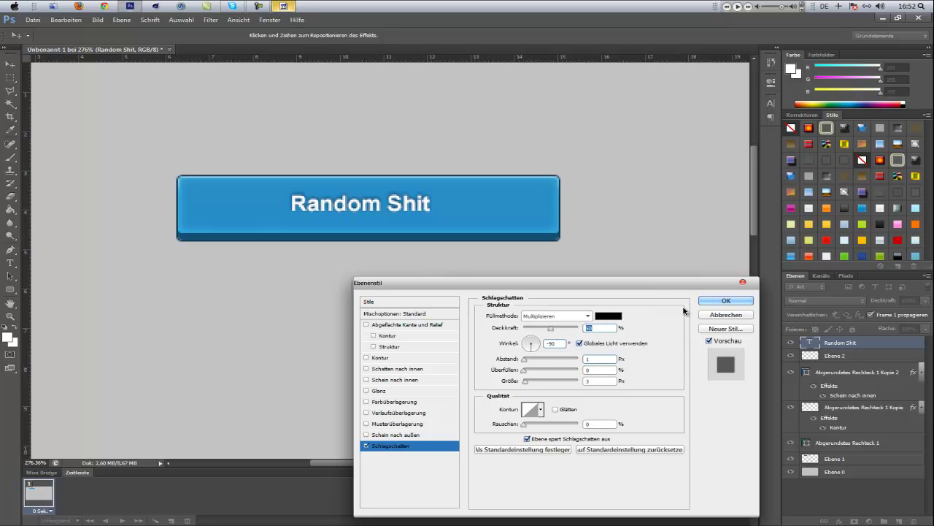
pyautogui.click(712, 303)
# - Nudge the button text about 3 px to the right and 1 px down with Free Transform to centre it on the button's face
pyautogui.hotkey('ctrl', 't')
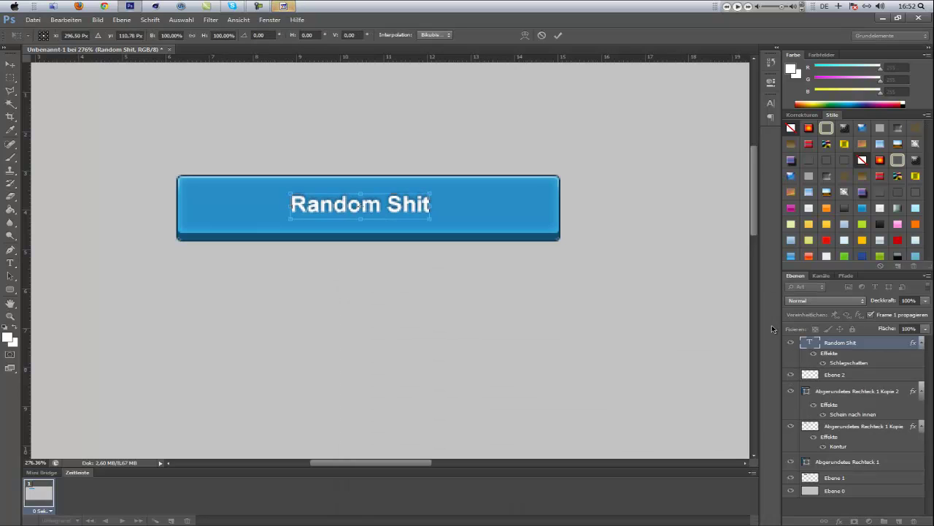
pyautogui.press('Down')
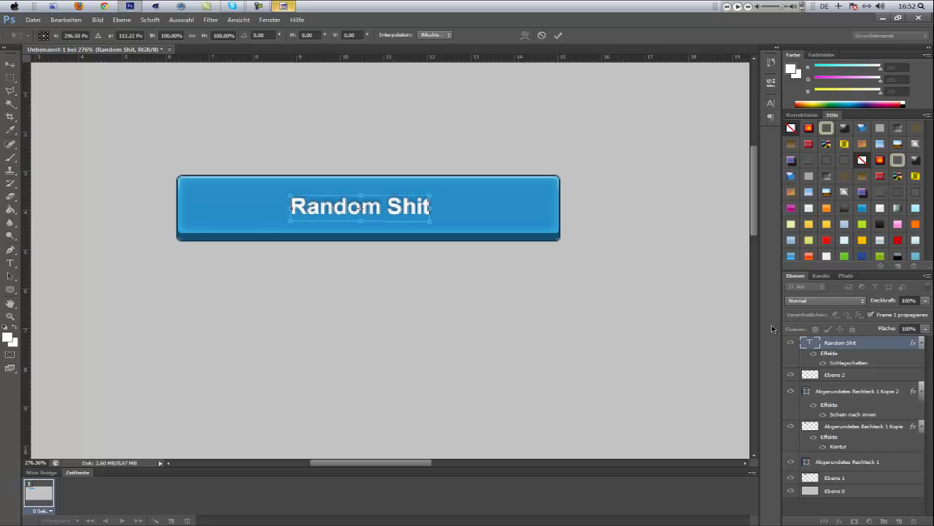
pyautogui.press('Up')
pyautogui.press('Right')
pyautogui.press('Right')
pyautogui.press('Right')
pyautogui.press('Right')
pyautogui.press('Right')
pyautogui.press('Right')
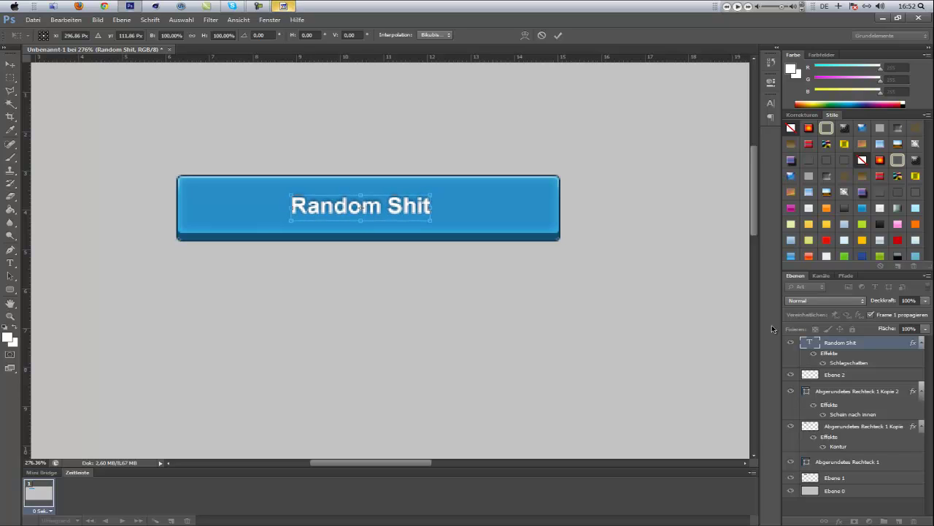
pyautogui.press('Right')
pyautogui.press('Right')
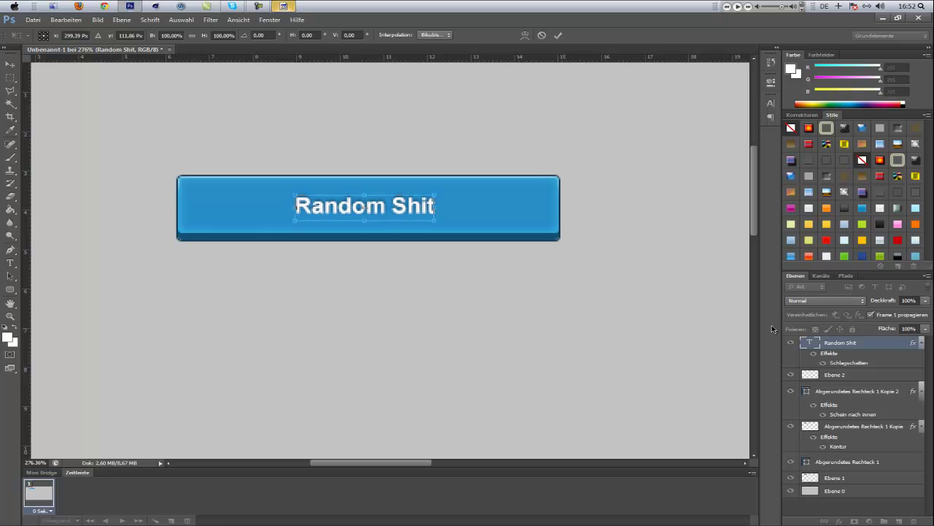
pyautogui.click(558, 35)
# - Reduce the opacity of the text layer's Schlagschatten (drop shadow) to 28% and apply the layer style
pyautogui.scroll(-3, 577, 328)
pyautogui.keyDown('alt'); pyautogui.scroll(-2, 577, 324); pyautogui.keyUp('alt')
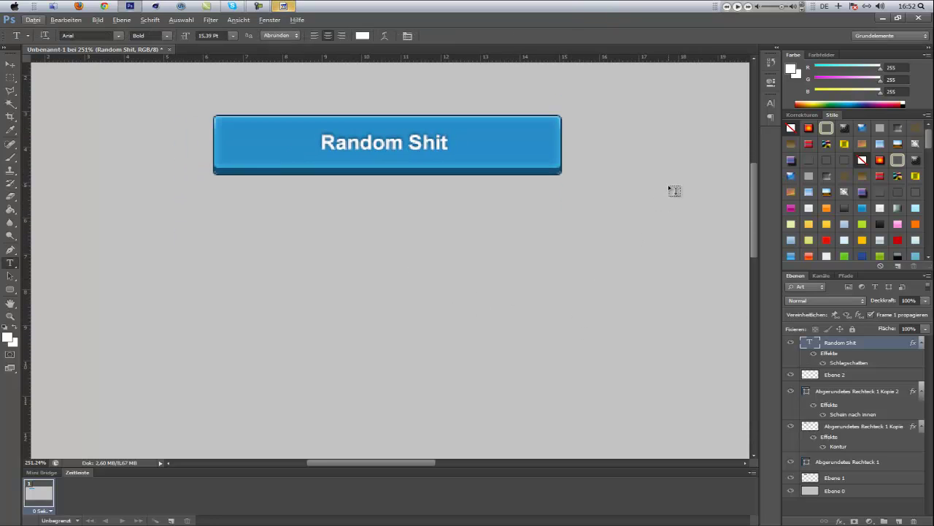
pyautogui.keyDown('alt'); pyautogui.scroll(-1, 670, 197); pyautogui.keyUp('alt')
pyautogui.doubleClick(863, 342)
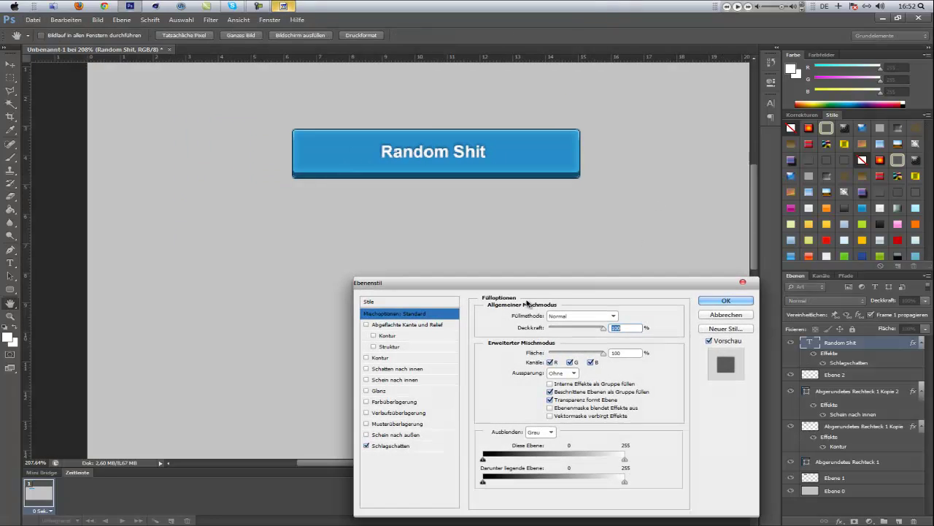
pyautogui.click(392, 446)
pyautogui.moveTo(560, 330); pyautogui.dragTo(537, 333)
pyautogui.click(744, 302)
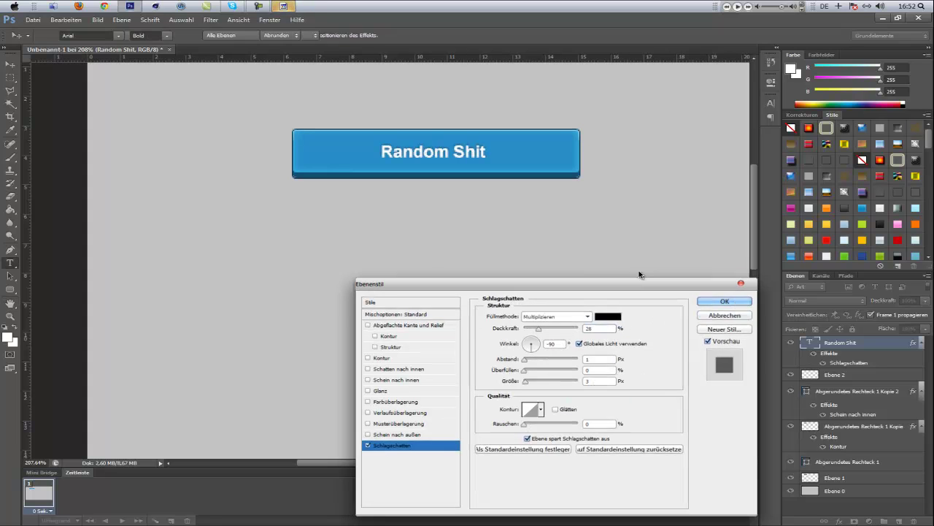
pyautogui.press('t')
pyautogui.keyDown('alt'); pyautogui.scroll(-4, 589, 194); pyautogui.keyUp('alt')
pyautogui.keyDown('alt'); pyautogui.scroll(5, 590, 213); pyautogui.keyUp('alt')
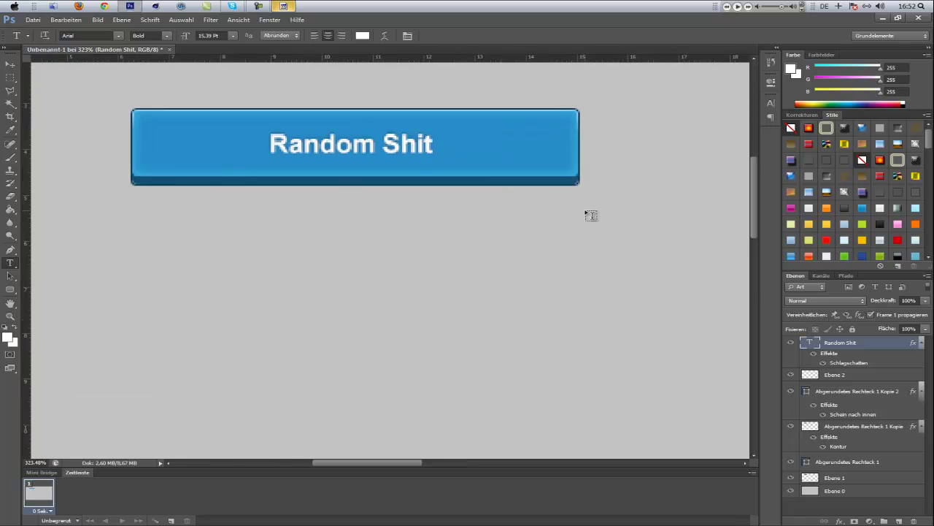
pyautogui.keyDown('alt'); pyautogui.scroll(-2, 590, 213); pyautogui.keyUp('alt')
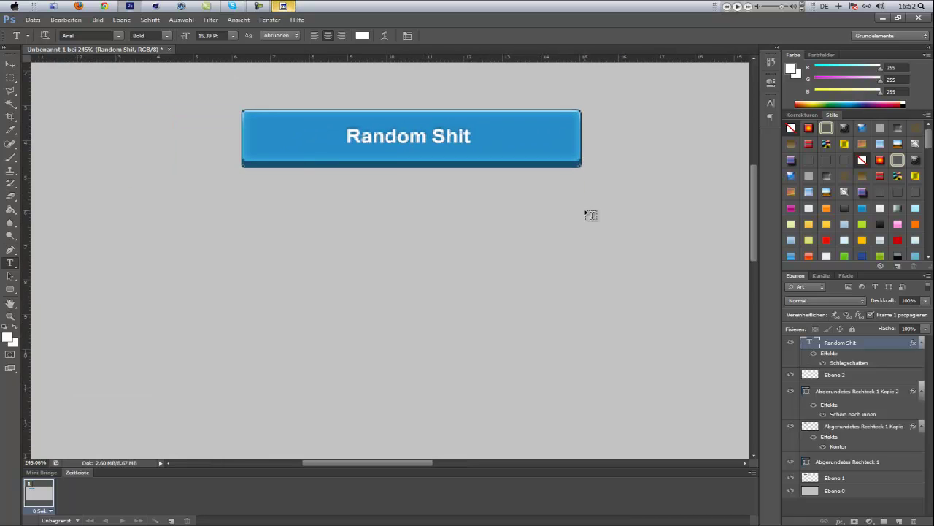